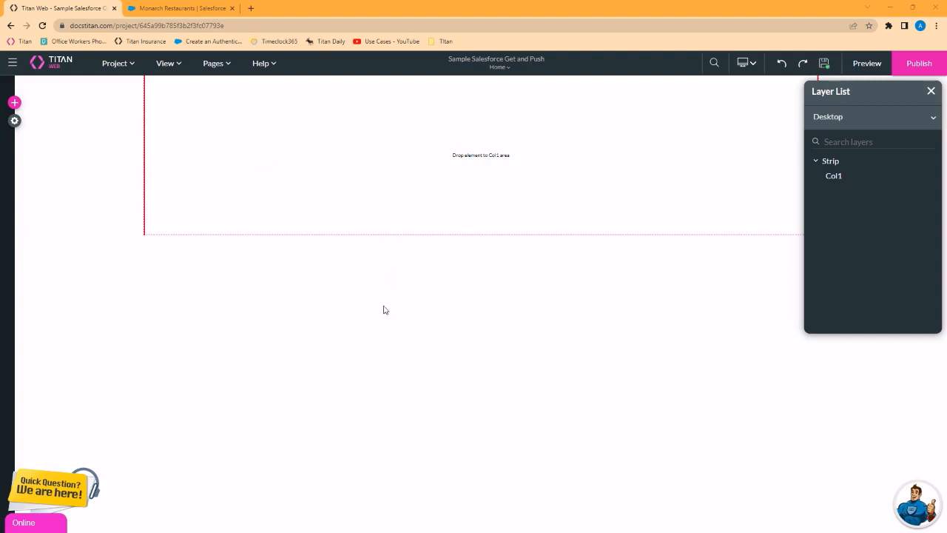
- Insert a form with one column and five rows into the strip's Col1 area
left_click(14, 102)
left_click(19, 272)
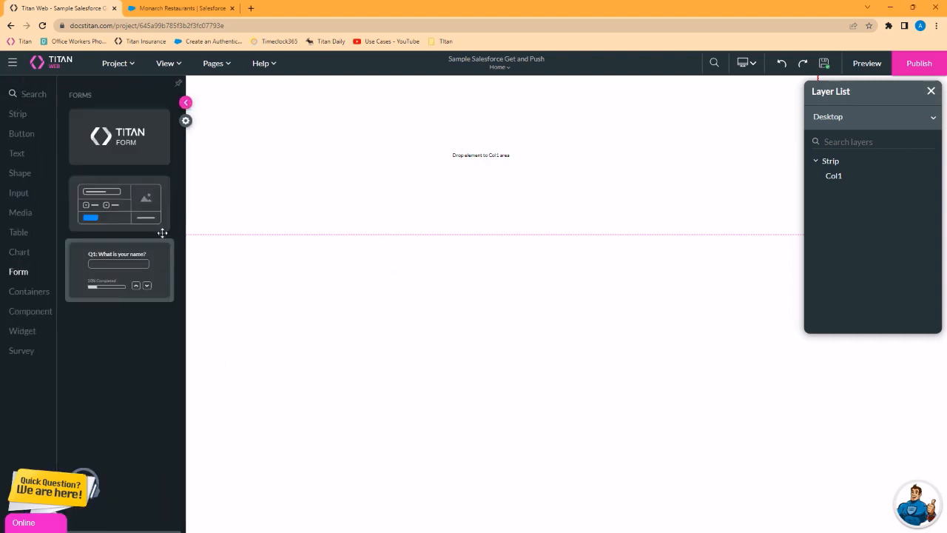
left_click_drag(111, 206, 448, 152)
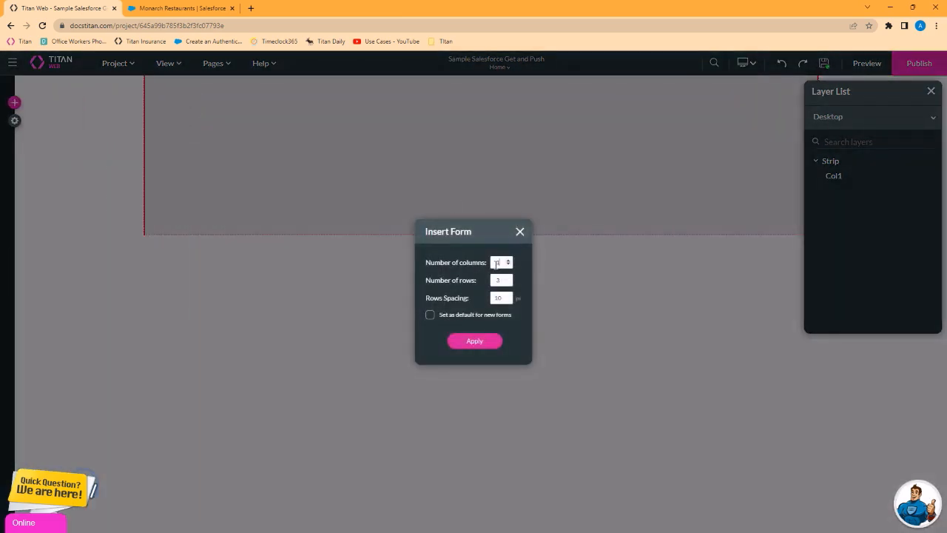
double_click(498, 280)
type("5")
left_click(490, 342)
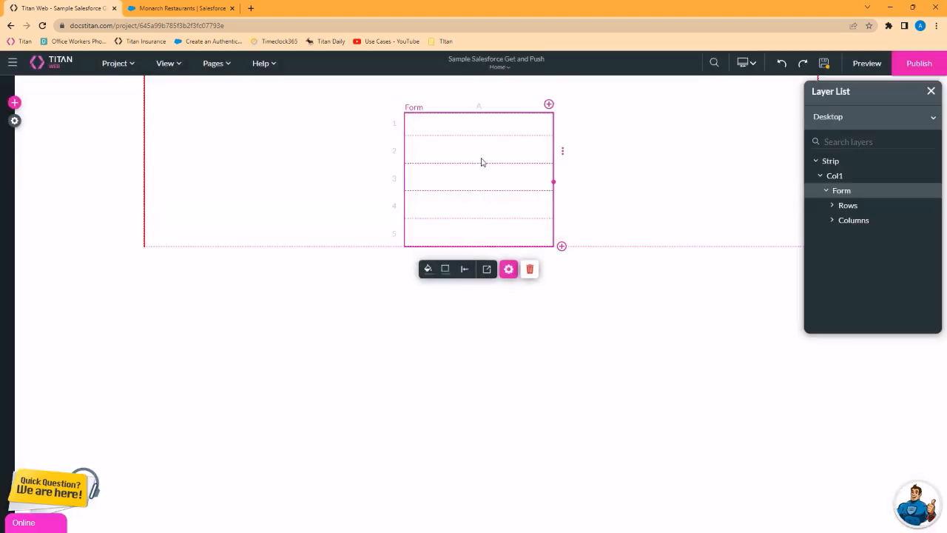
- Add a text input field to the first row of the form
left_click(14, 102)
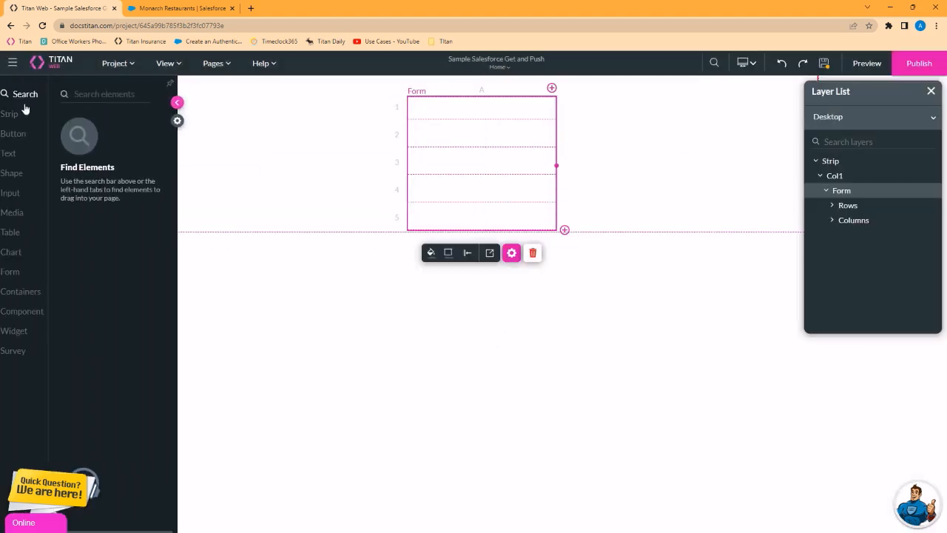
left_click(18, 196)
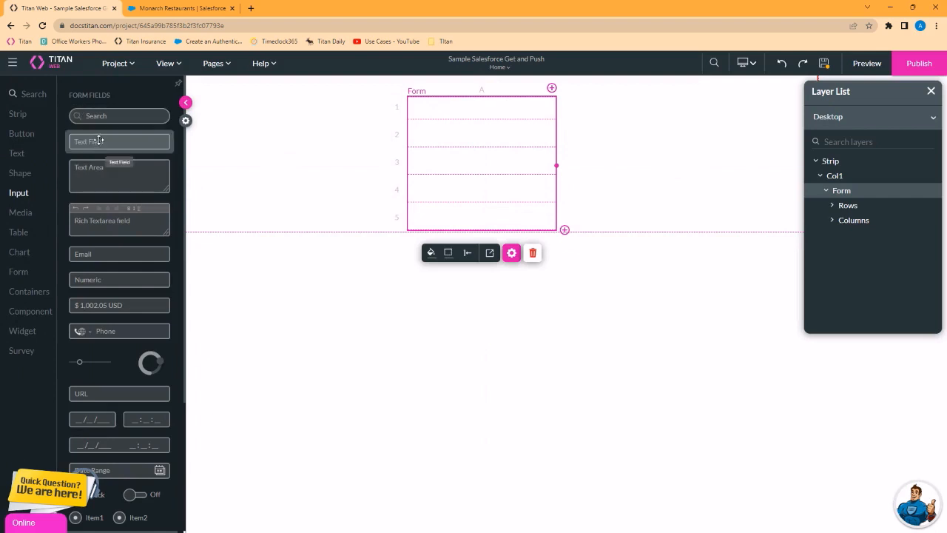
left_click_drag(91, 141, 443, 111)
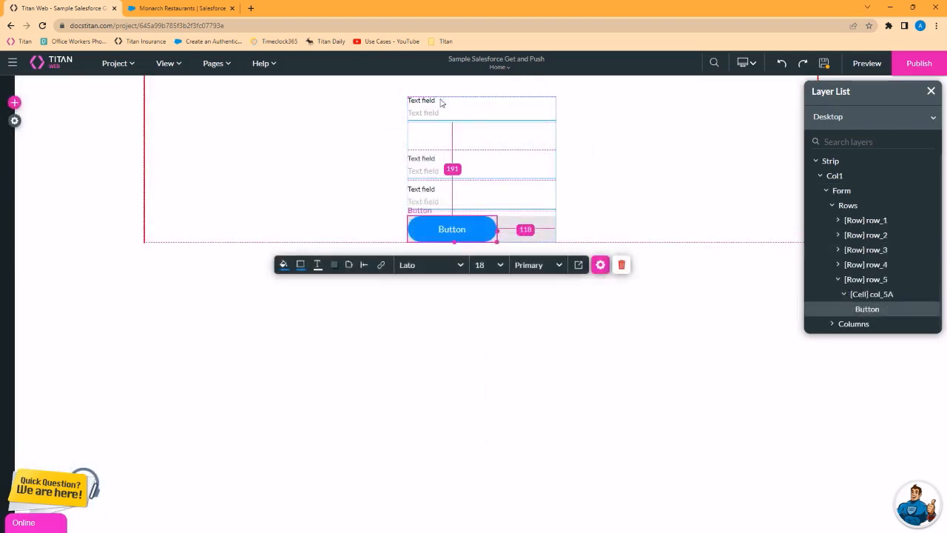
- Set the label of the first row's text field to "Account Number"
left_click(439, 104)
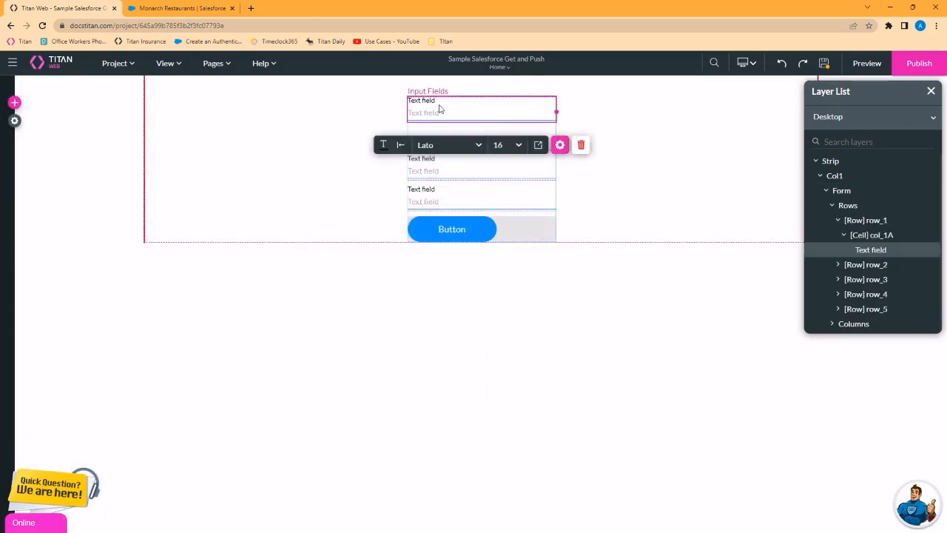
left_click(560, 145)
left_click_drag(794, 190, 633, 190)
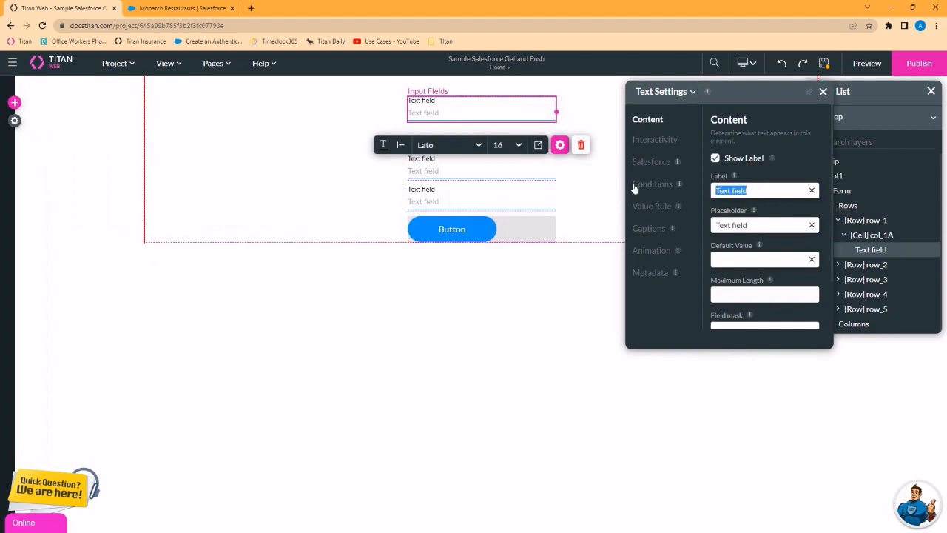
type("Account Number")
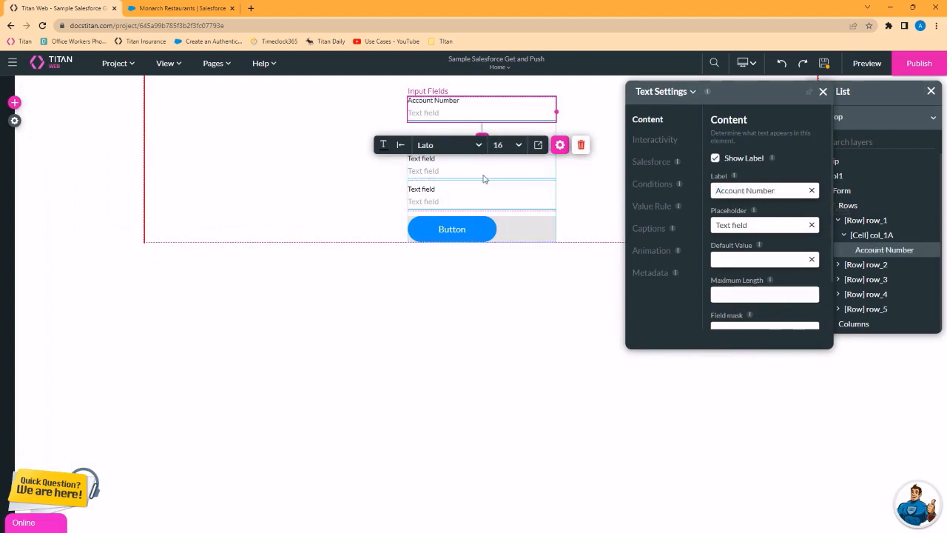
- Set the label of the third row's text field to "Contact First Name"
left_click(479, 175)
left_click_drag(756, 189, 574, 178)
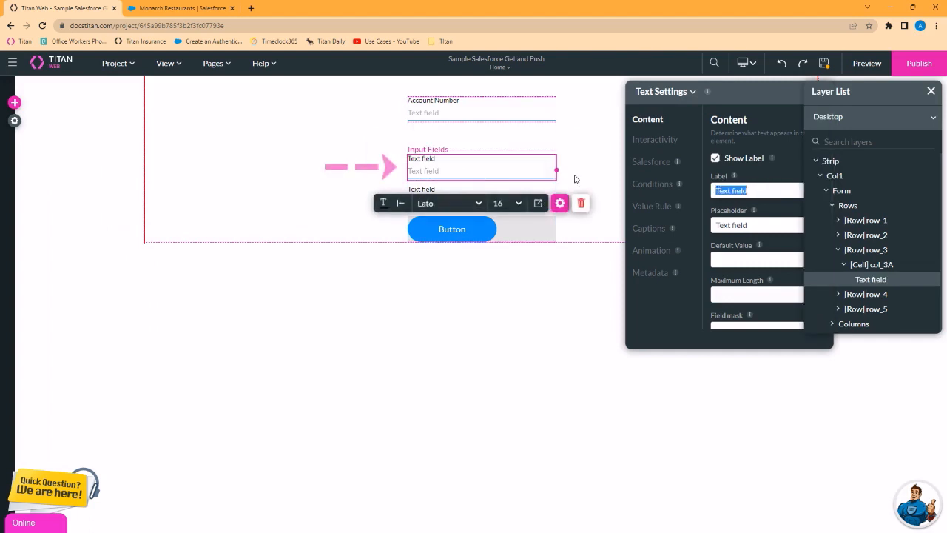
type("Contact First Name")
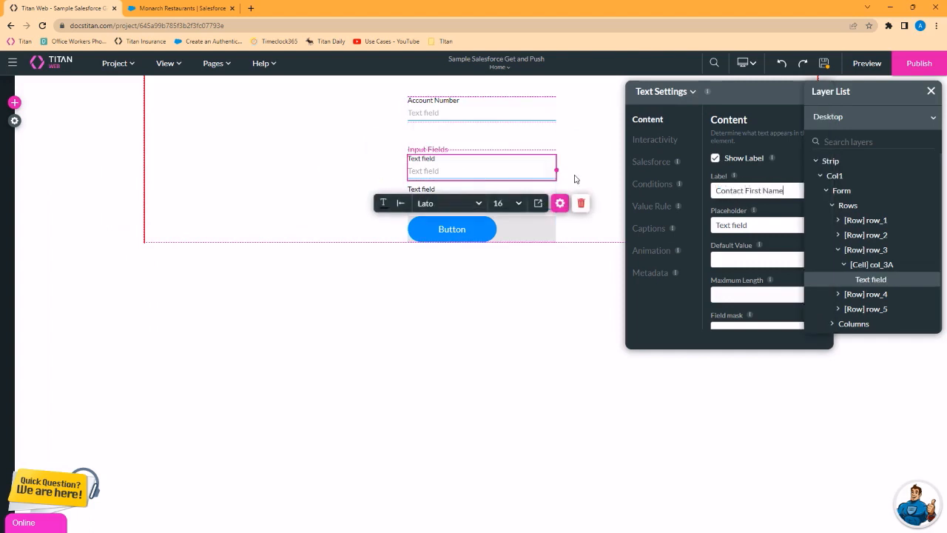
left_click(499, 155)
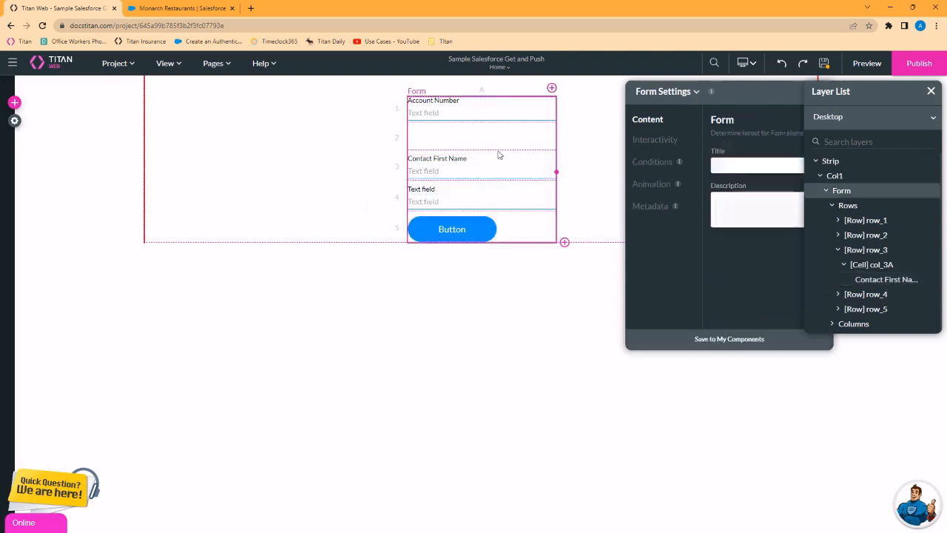
- Set the label of the fourth row's text field to "Contact Last Name"
left_click(483, 196)
left_click_drag(751, 190, 670, 191)
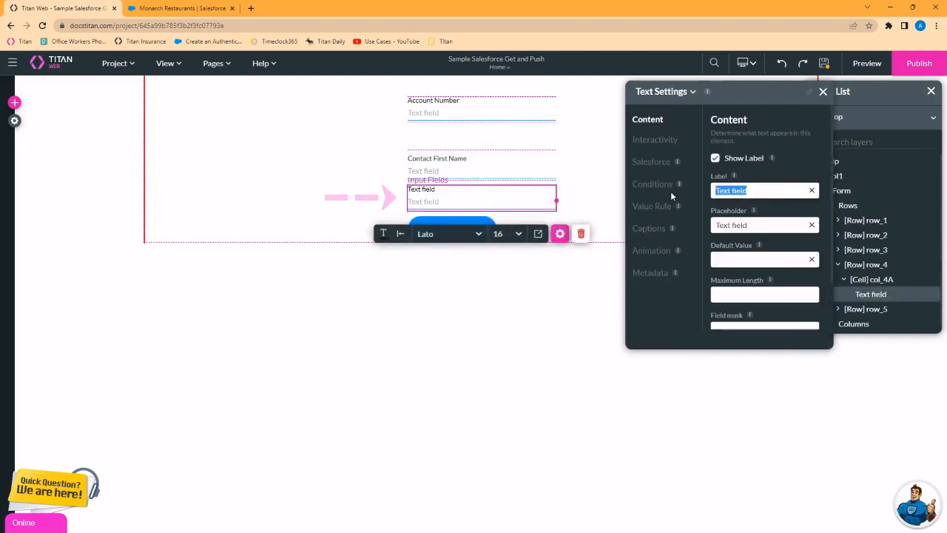
type("Contact Last")
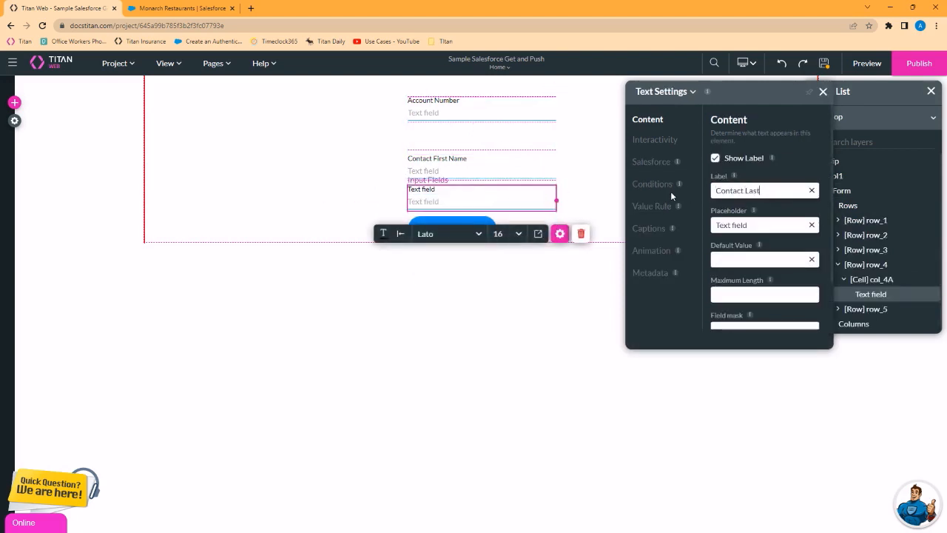
type(" Name")
- Change the text of the button in the form's fifth row to "Save"
left_click(452, 229)
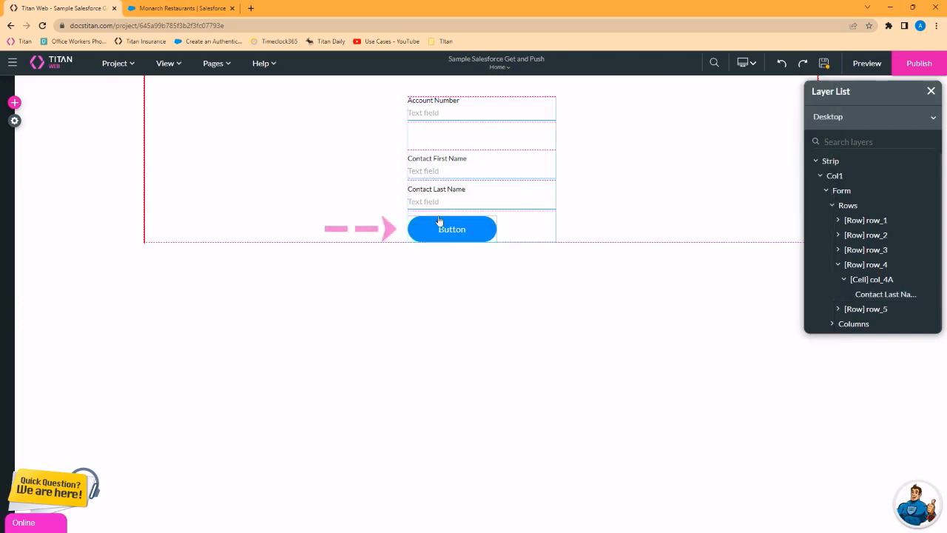
left_click(600, 265)
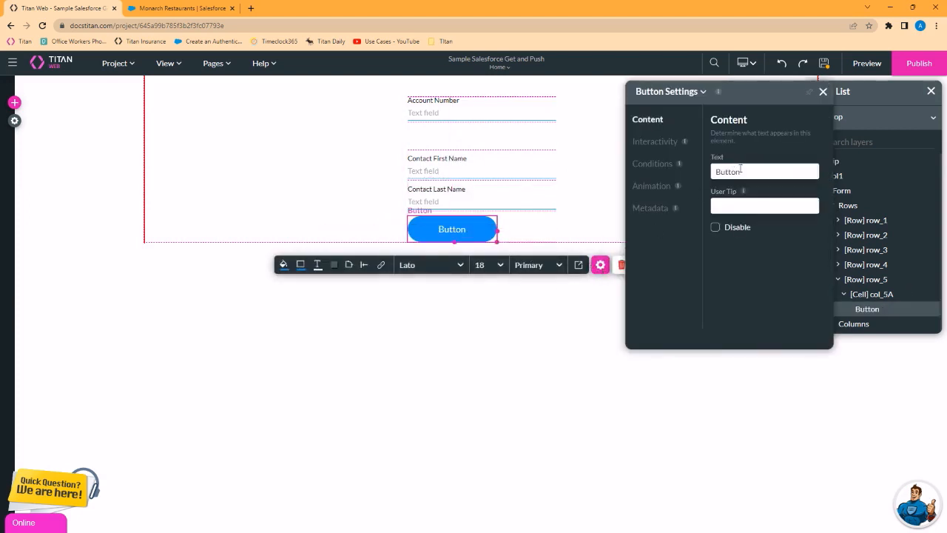
type("Save")
left_click(541, 336)
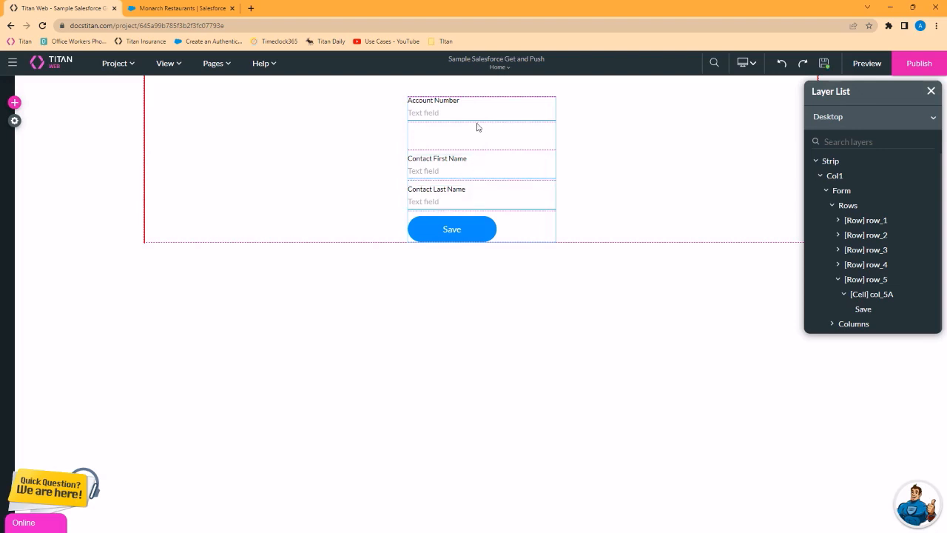
- Open the project's Salesforce integration settings and start a new push integration
left_click(15, 121)
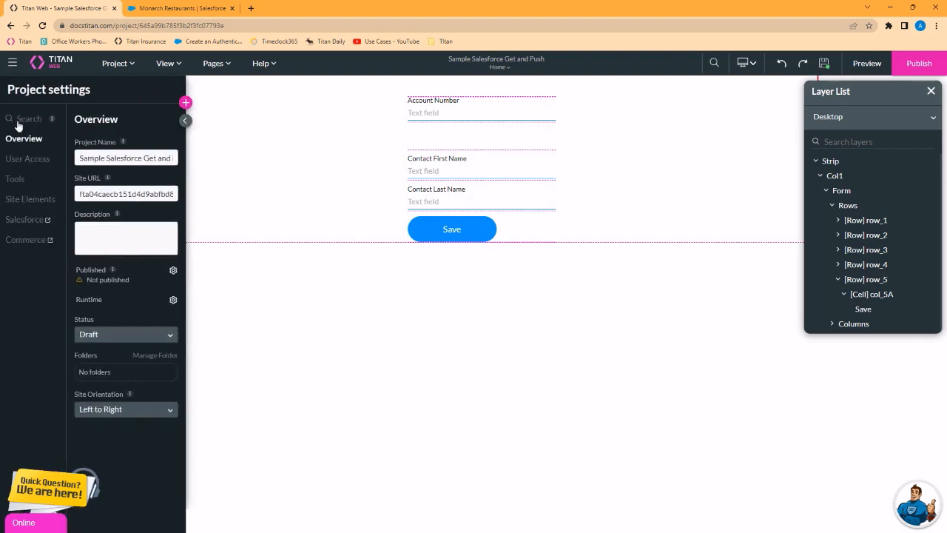
left_click(23, 220)
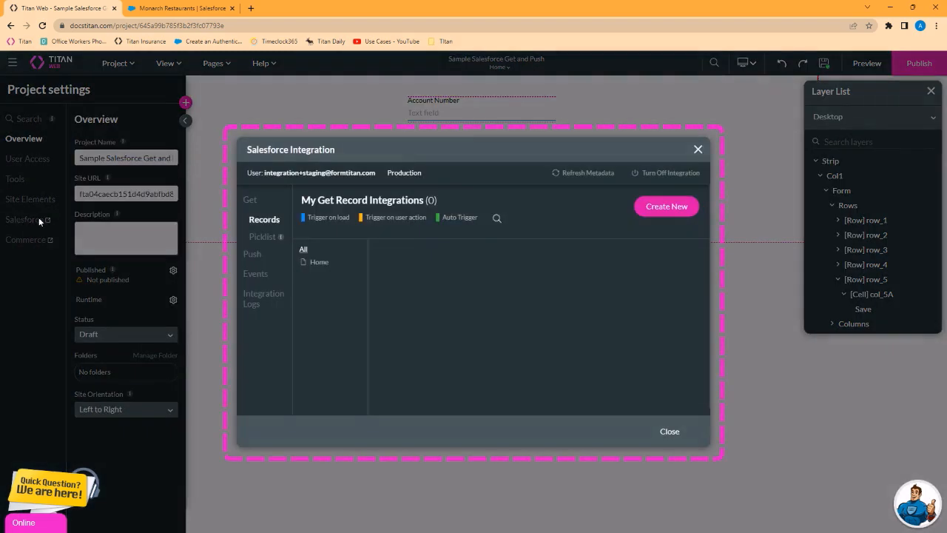
left_click(252, 259)
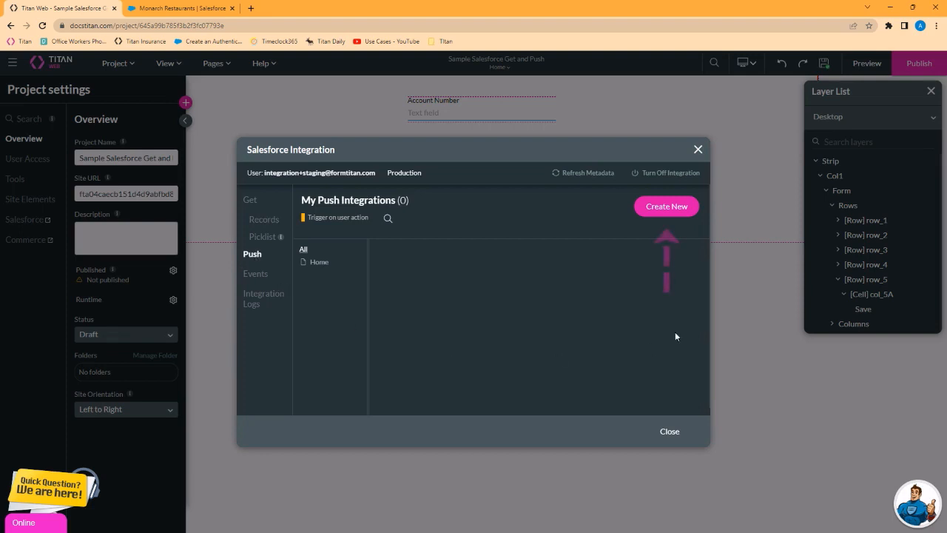
left_click(664, 207)
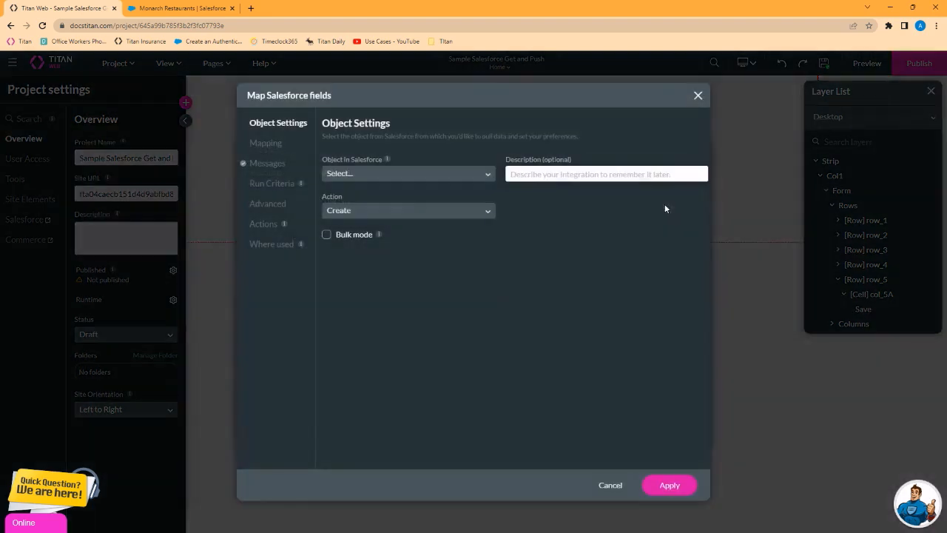
- Configure the push integration on the Account object with the Find action and the description "find account based on account number"
left_click(465, 173)
type("ac")
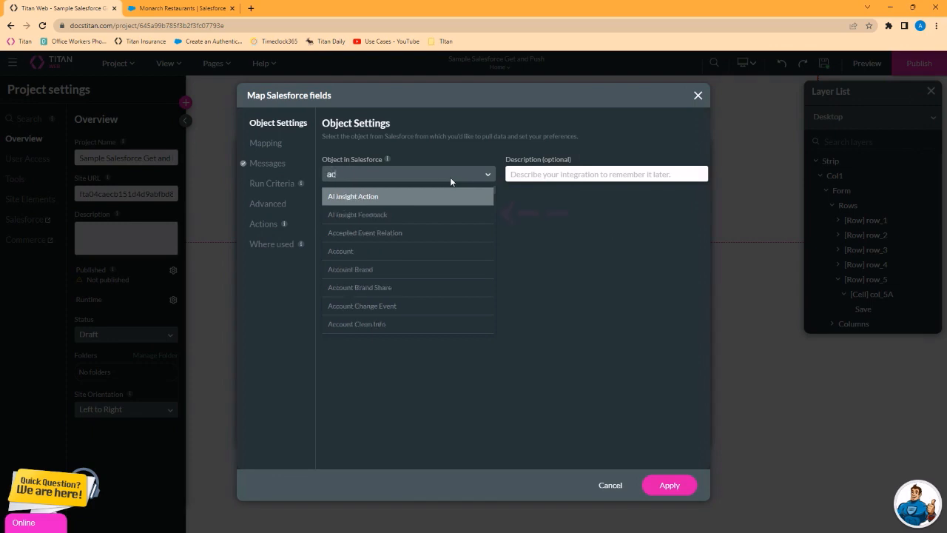
type("c")
left_click(391, 214)
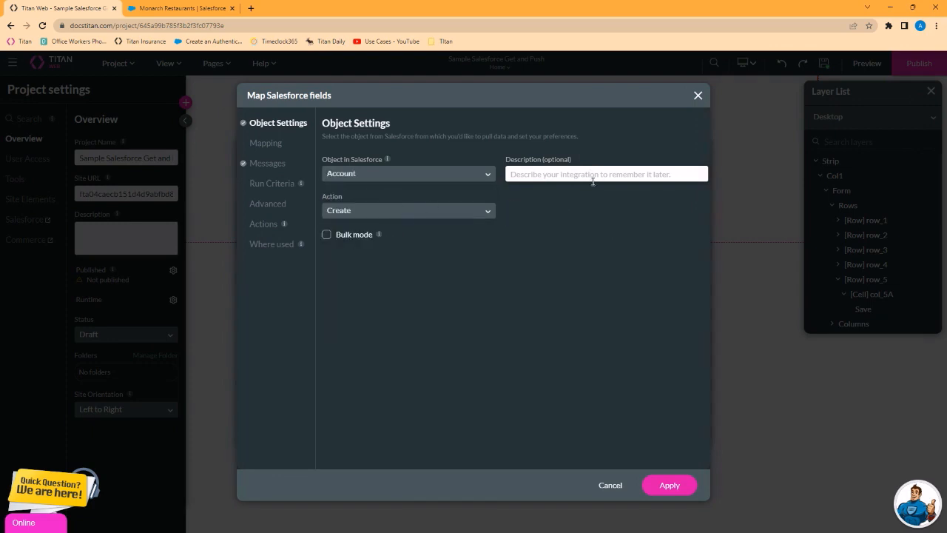
type("find ")
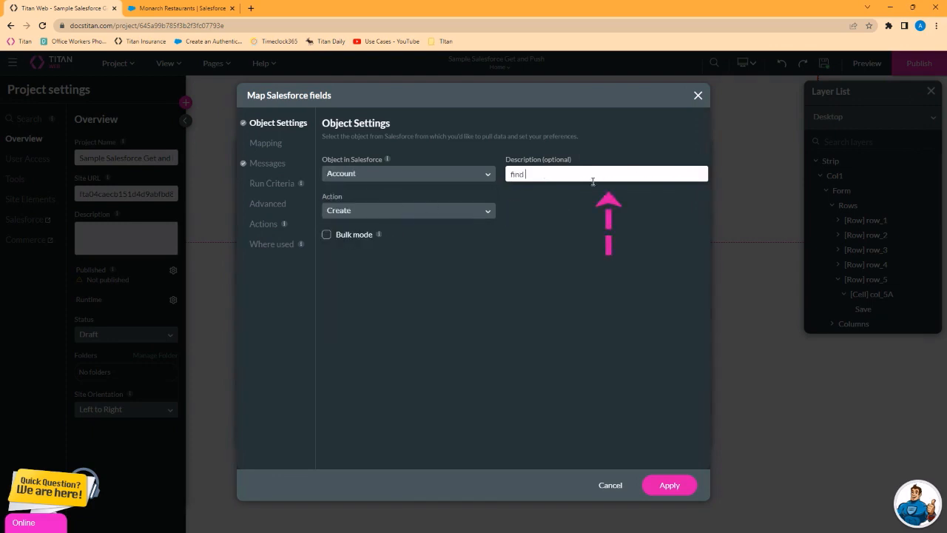
type("account based on account number")
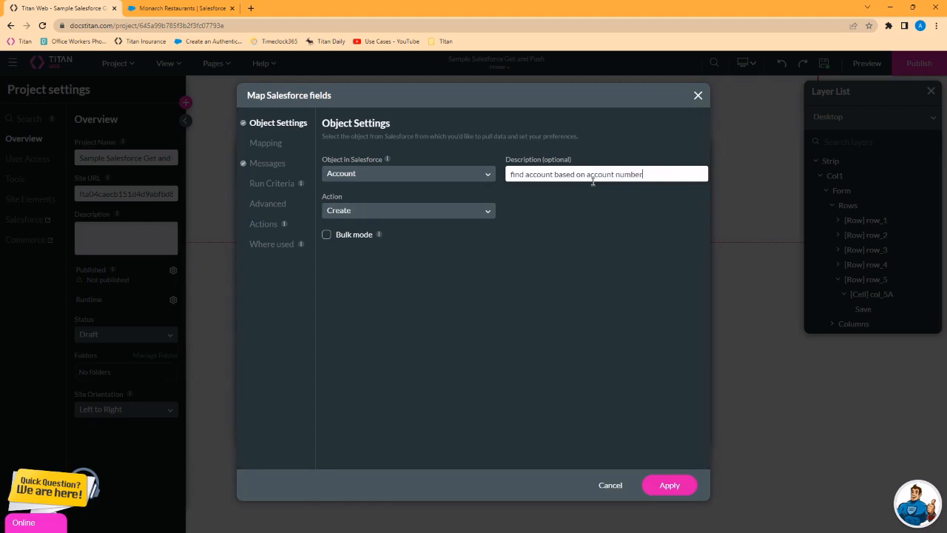
left_click(465, 213)
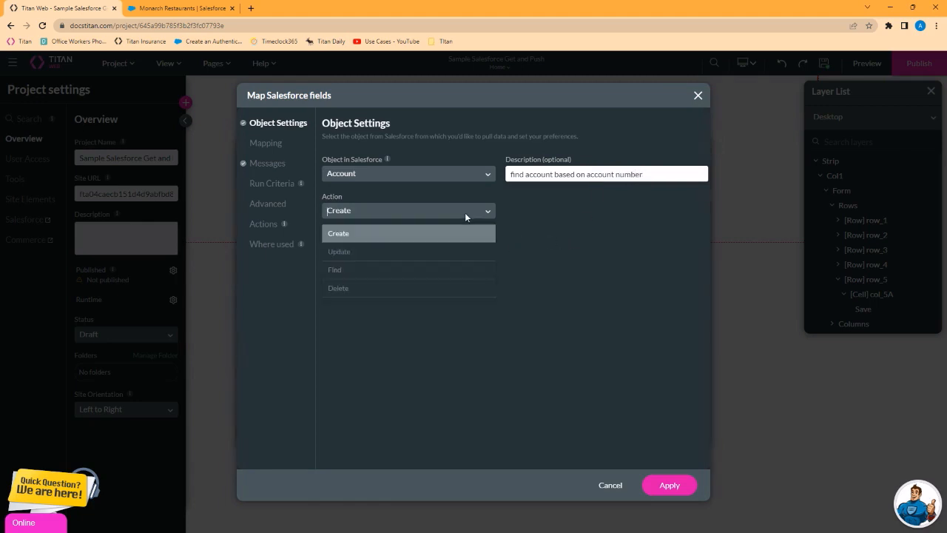
left_click(343, 270)
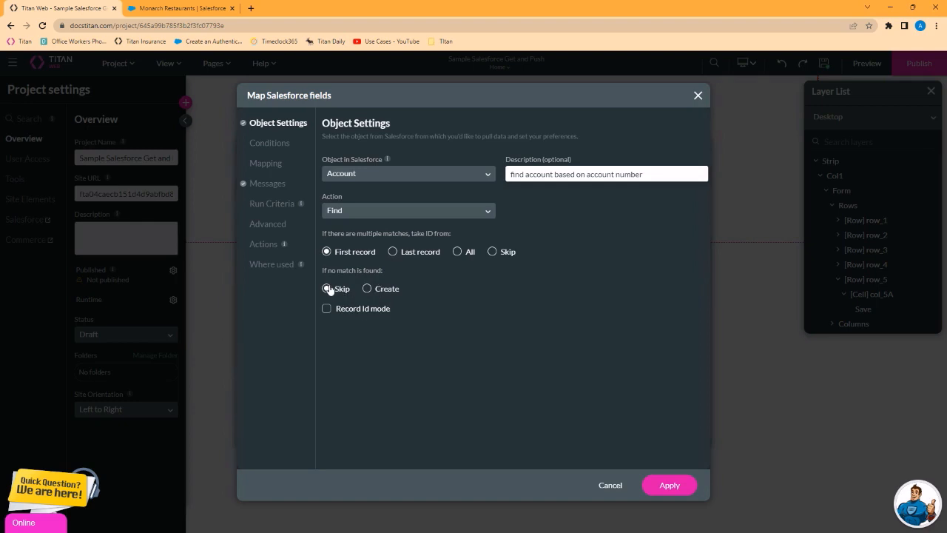
- Add the condition that Salesforce Account Number equals the form's Account Number field, and apply the integration
left_click(278, 146)
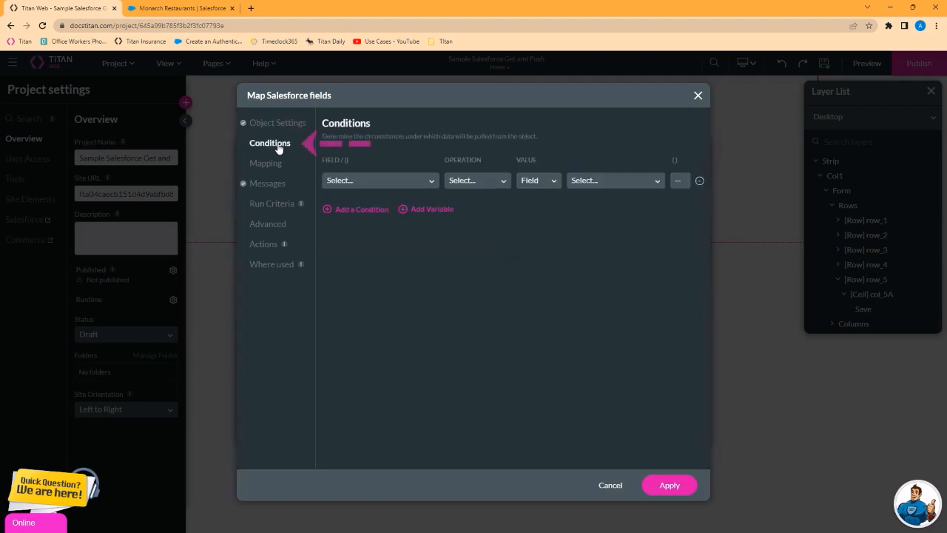
left_click(419, 184)
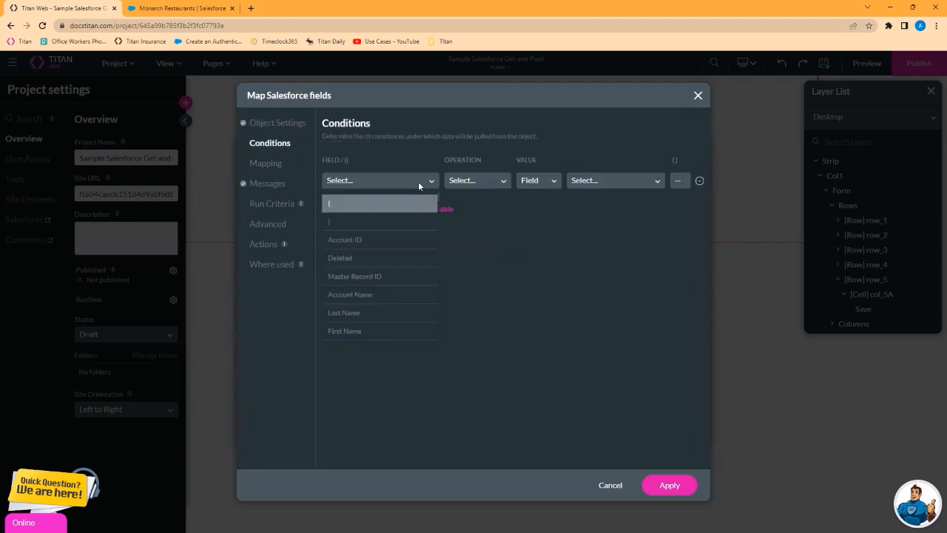
type("acc")
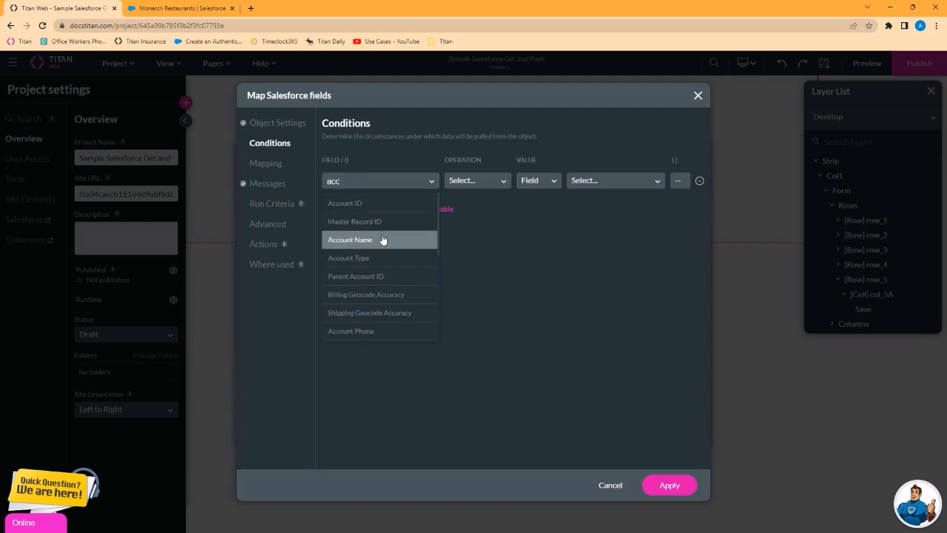
type("ount n")
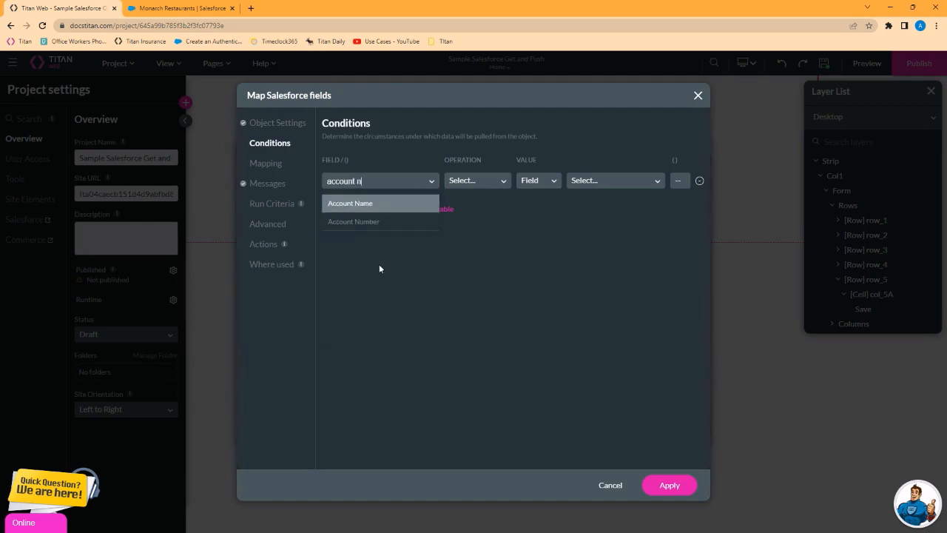
left_click(370, 224)
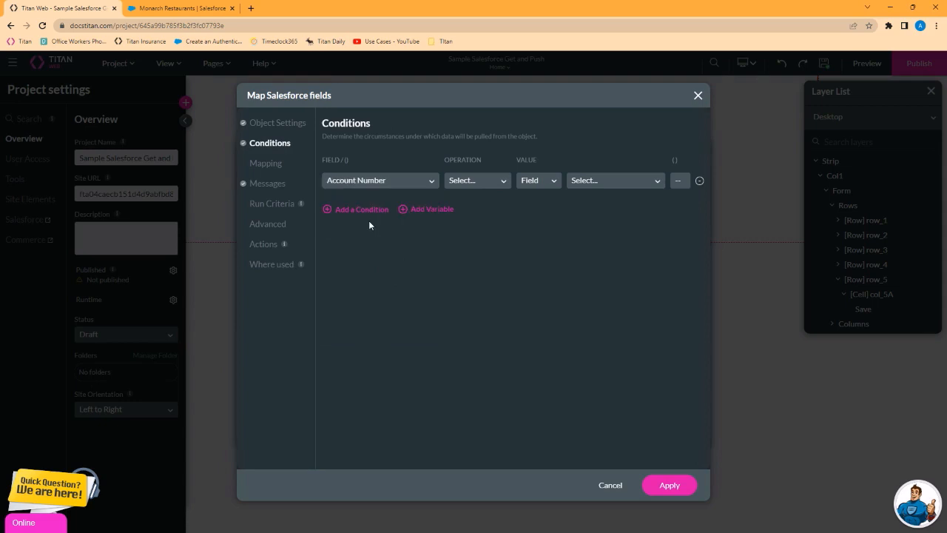
left_click(474, 180)
left_click(463, 222)
left_click(608, 181)
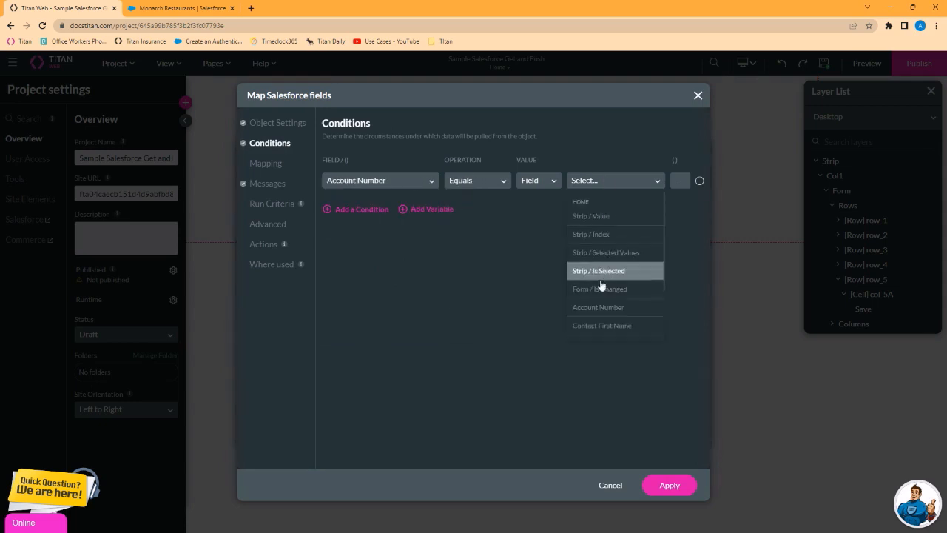
left_click(605, 306)
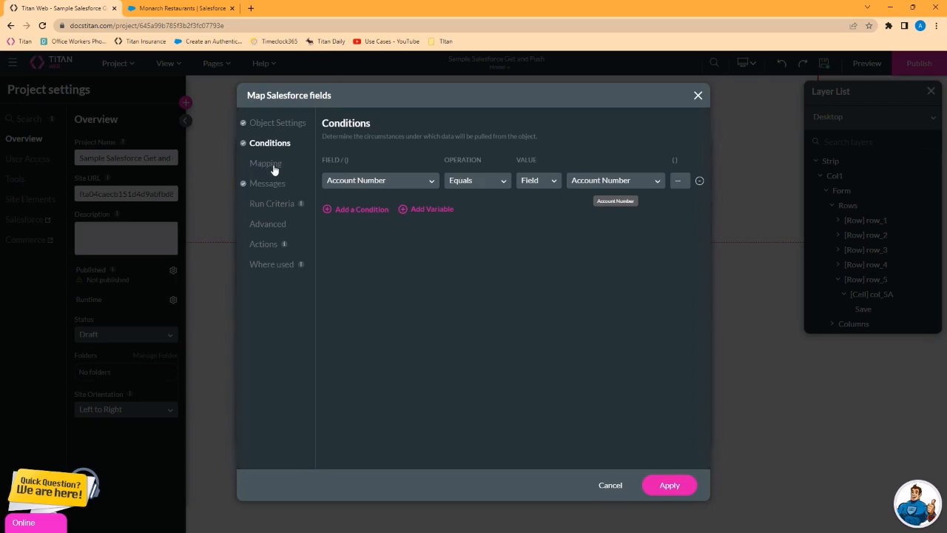
left_click(670, 485)
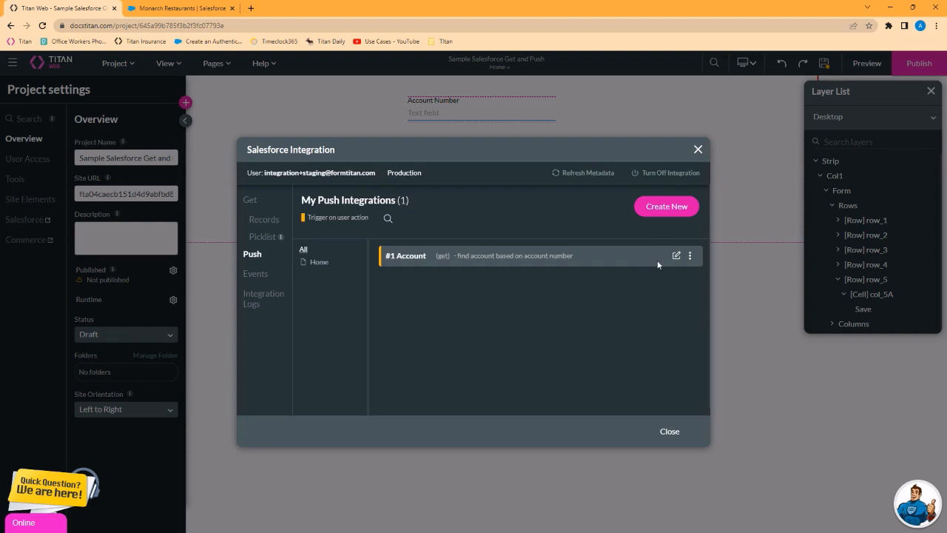
- Add a child integration under the Account push integration on the Contact object, described as "create new contact for account"
left_click(264, 222)
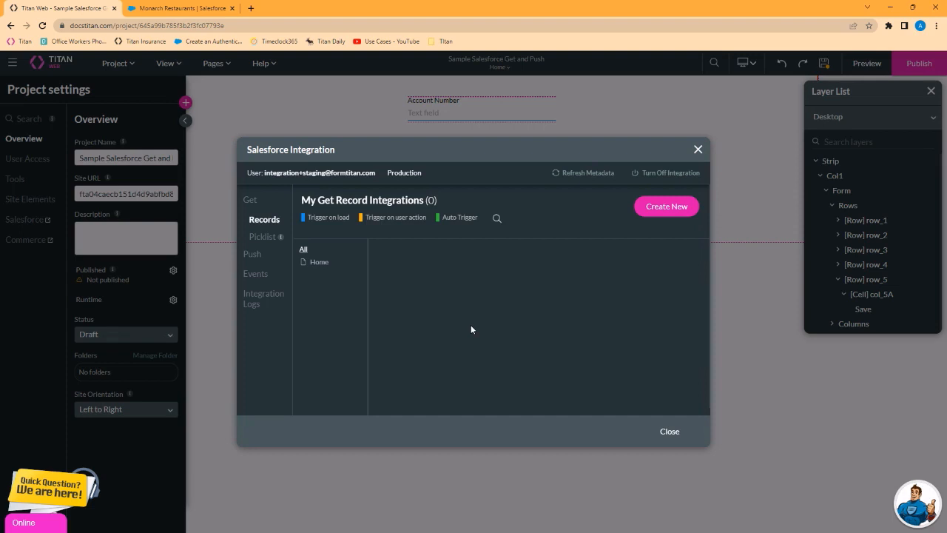
left_click(250, 255)
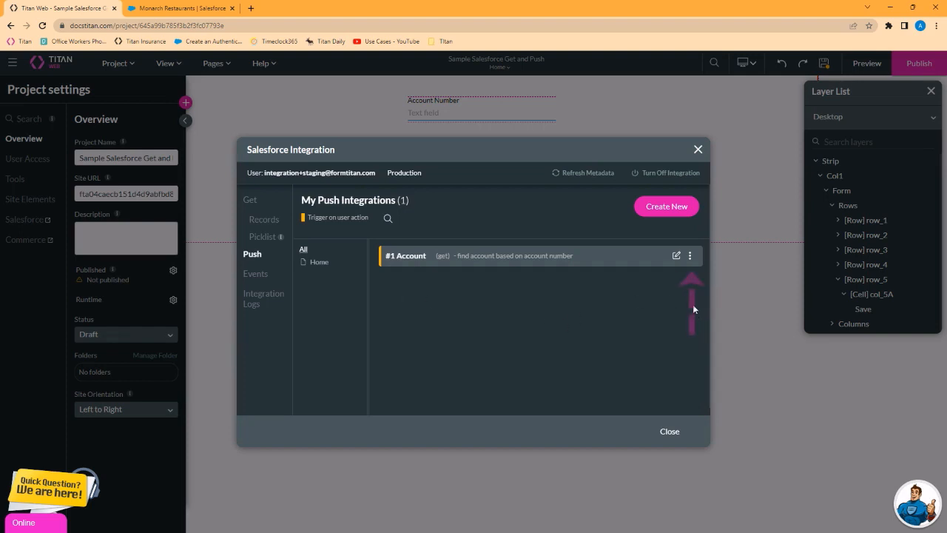
left_click(689, 257)
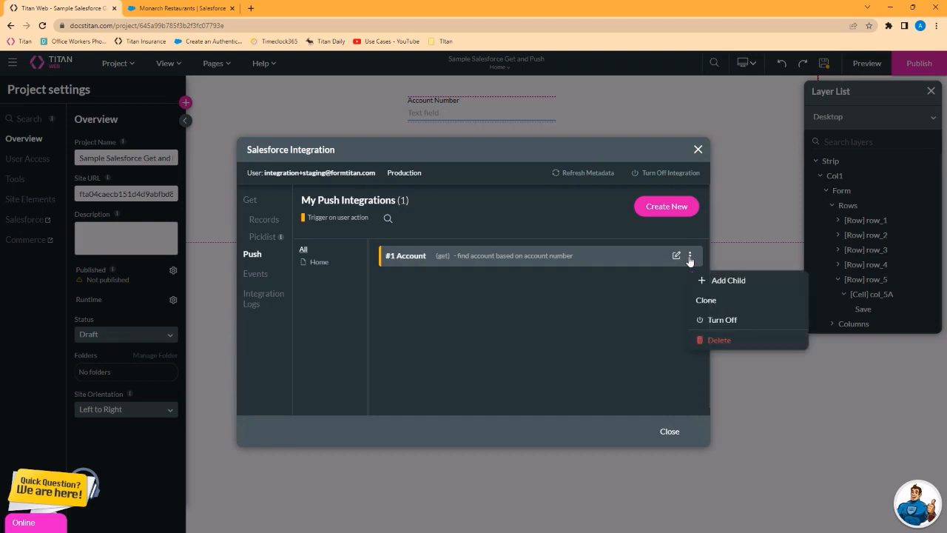
left_click(729, 281)
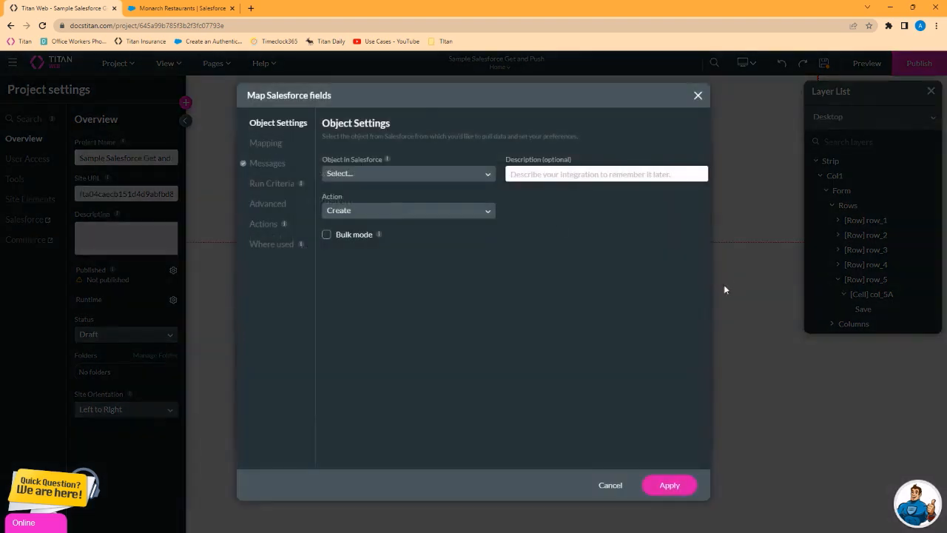
left_click(447, 174)
type("cont")
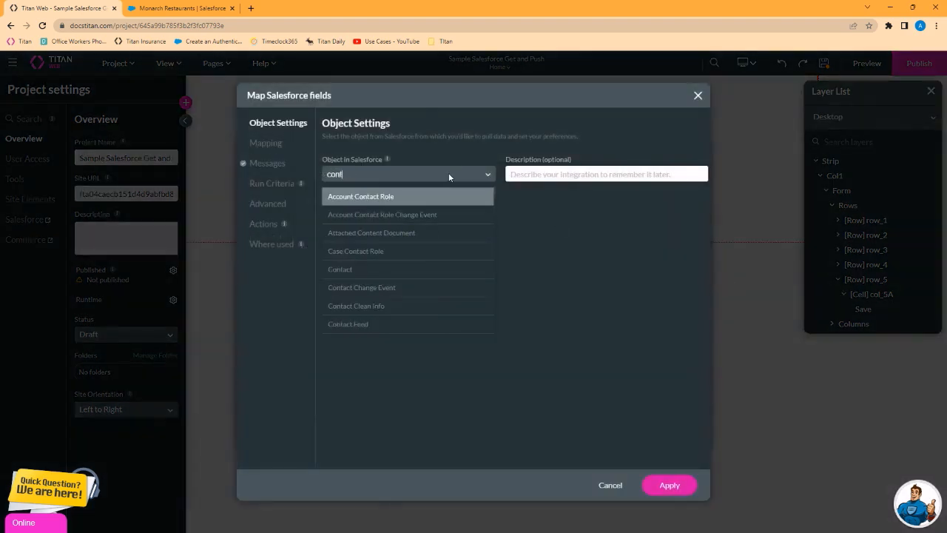
left_click(385, 270)
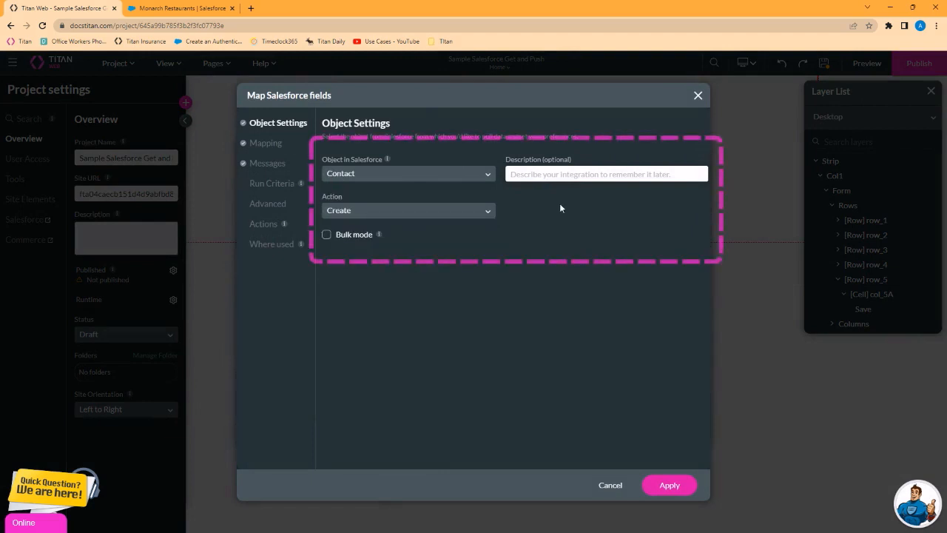
type("create")
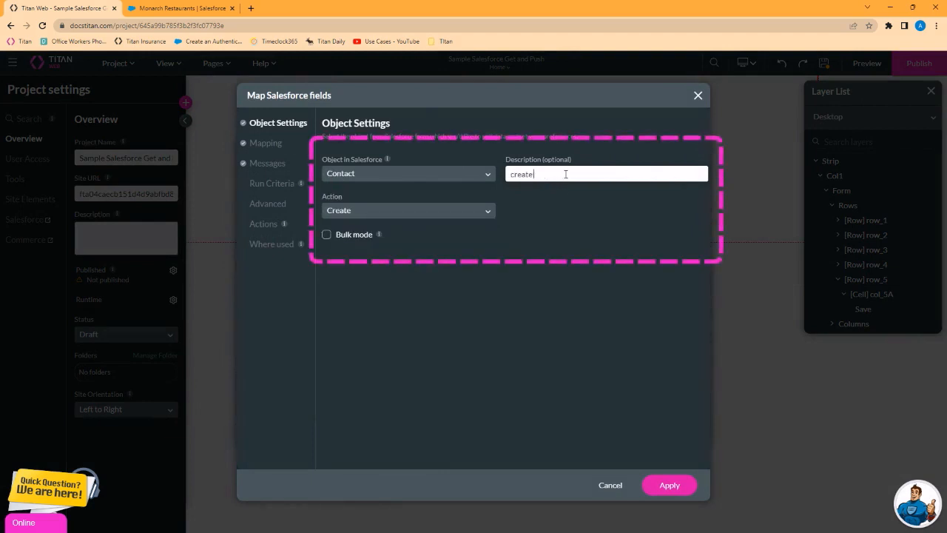
type(" new contact for account")
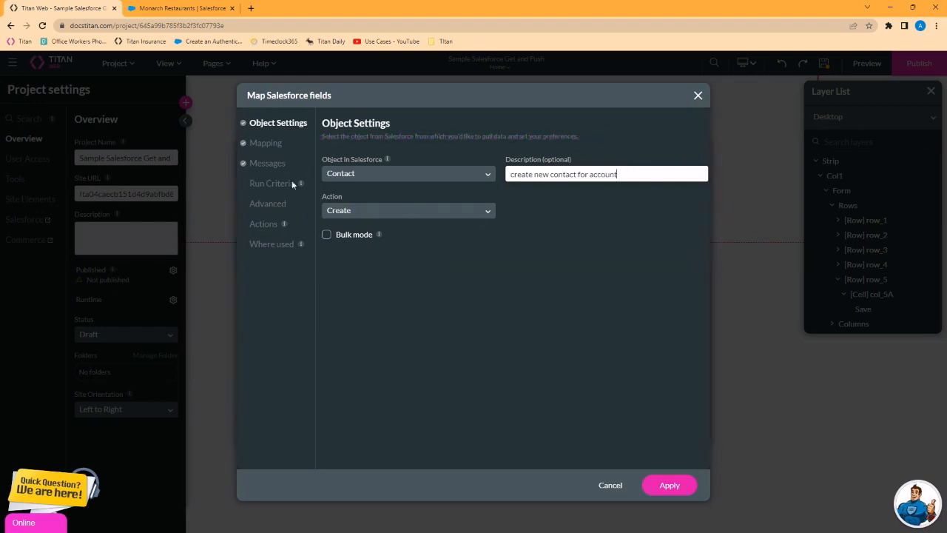
- Map the child integration's Salesforce Last Name field to Contact Last Name and its First Name field to Contact First Name
left_click(260, 145)
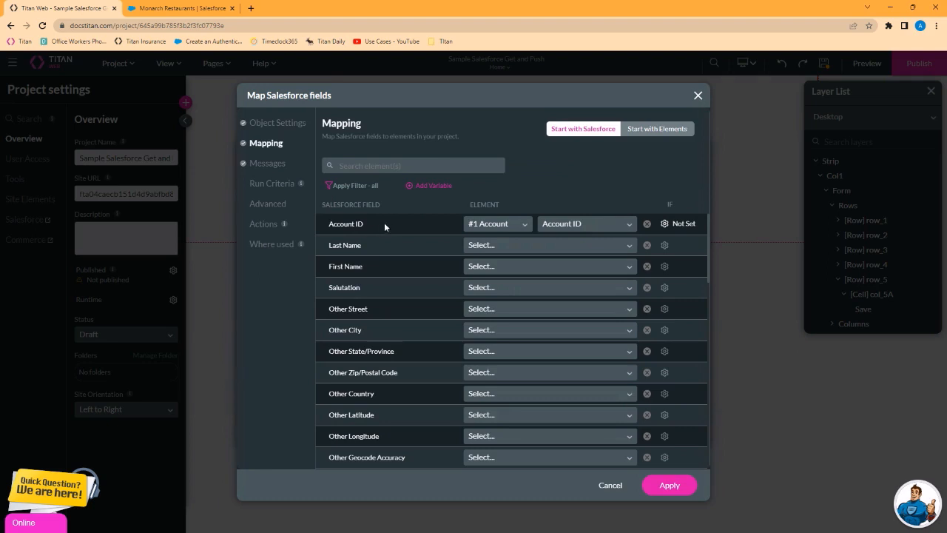
left_click(522, 224)
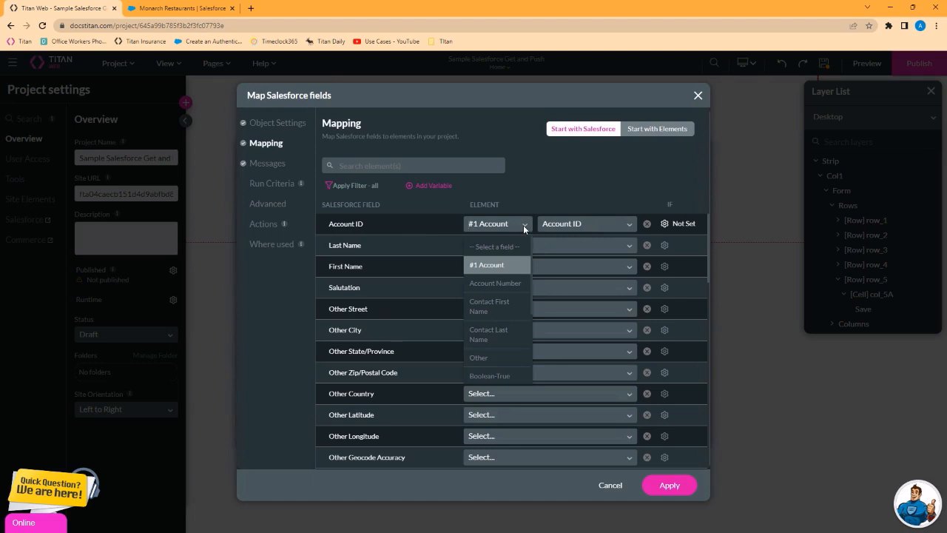
left_click(523, 225)
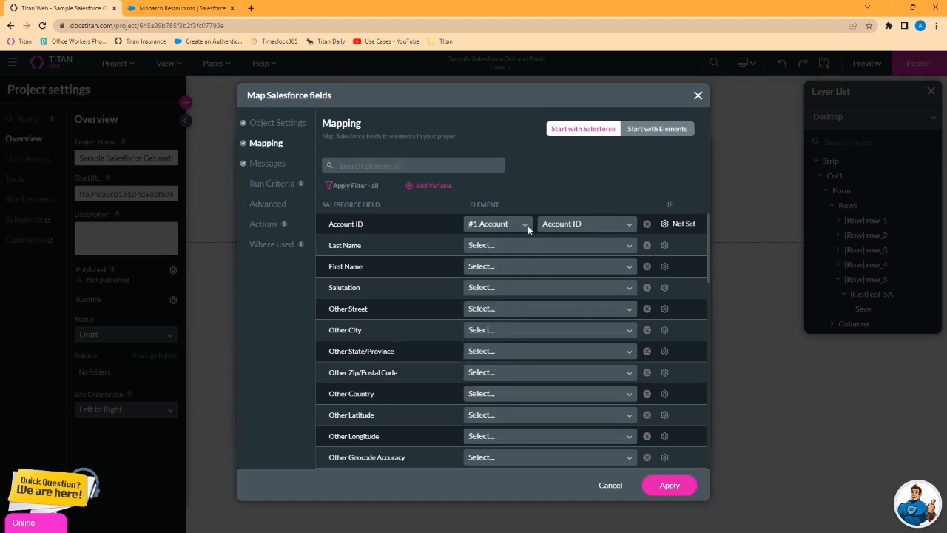
left_click(523, 225)
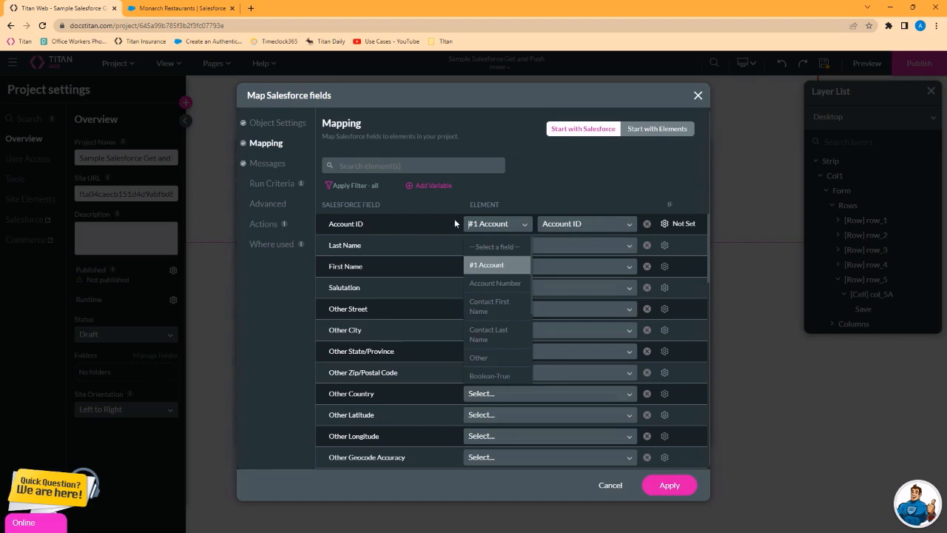
left_click(514, 193)
left_click(522, 246)
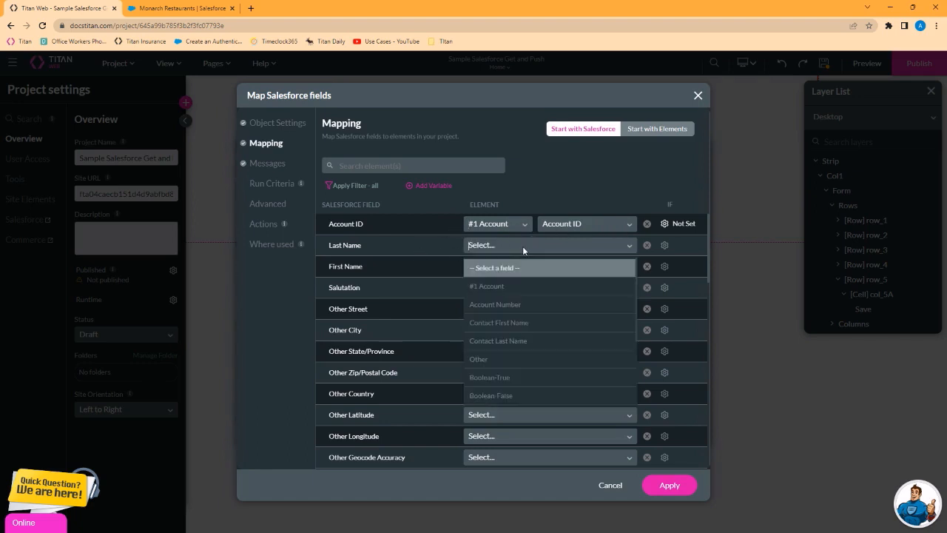
type("las")
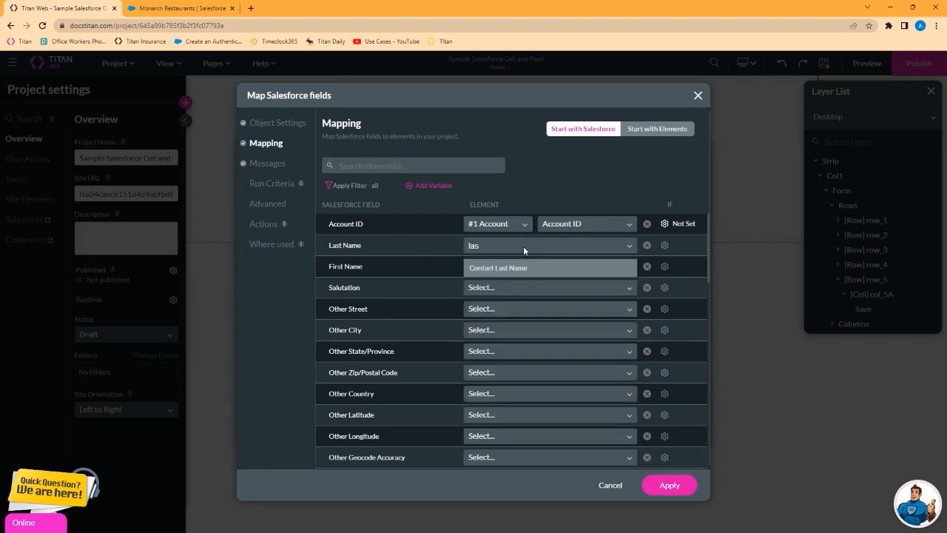
left_click(514, 267)
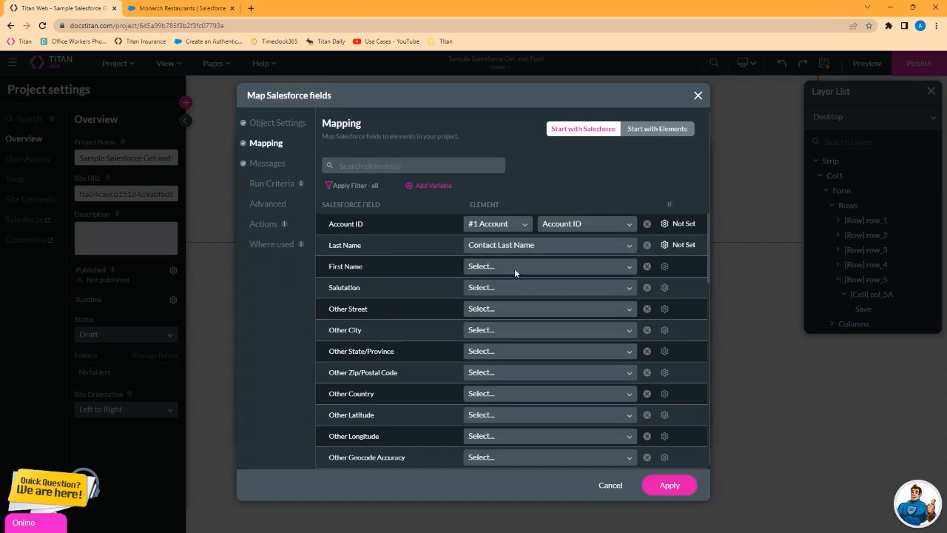
left_click(517, 268)
type("first")
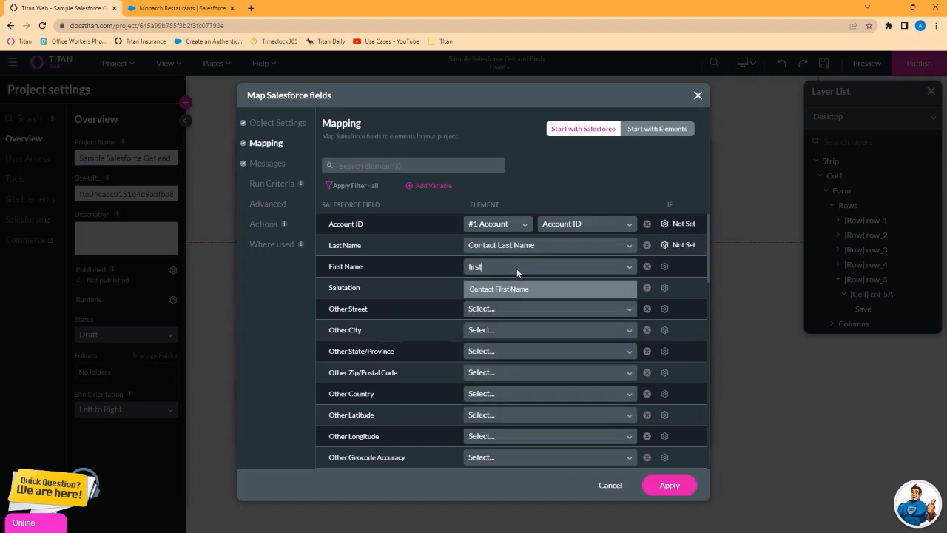
left_click(509, 289)
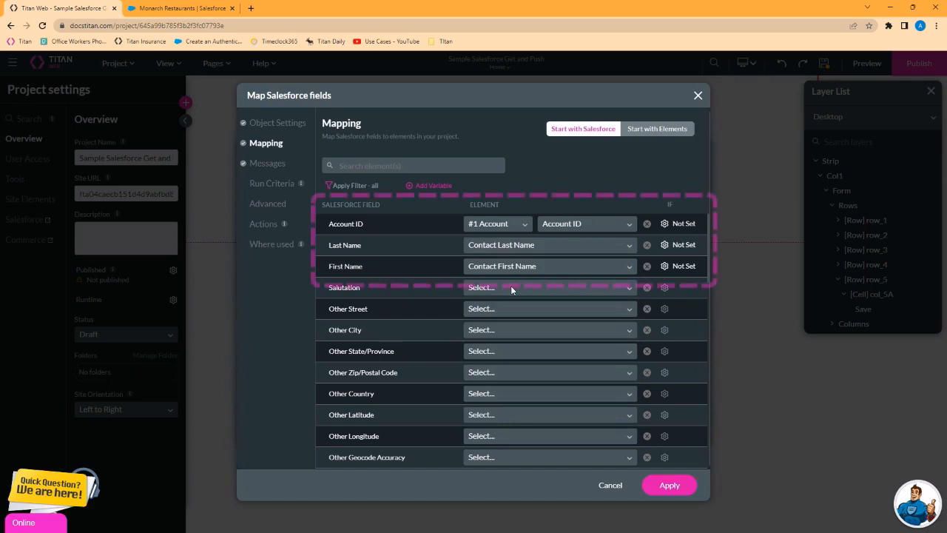
- Apply the child integration, close the Salesforce integration settings and save the project
left_click(673, 487)
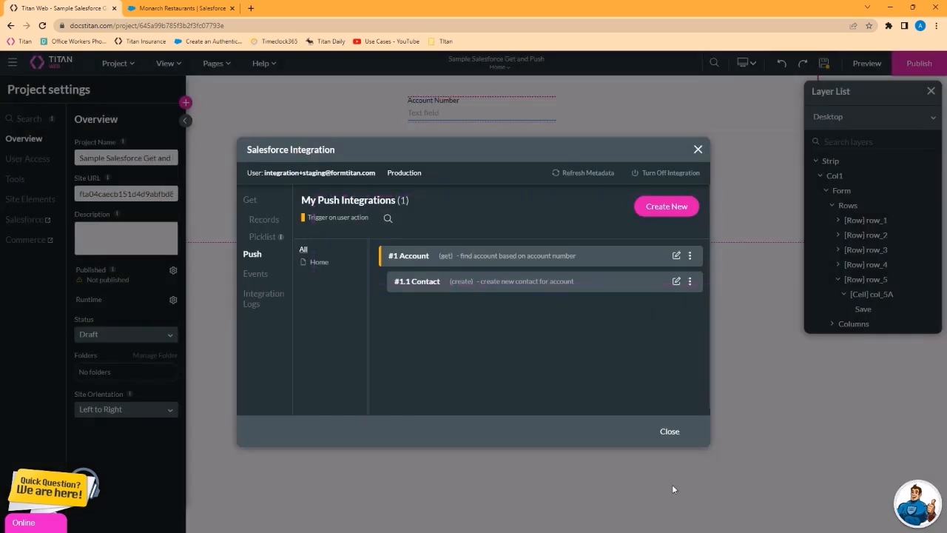
left_click(668, 431)
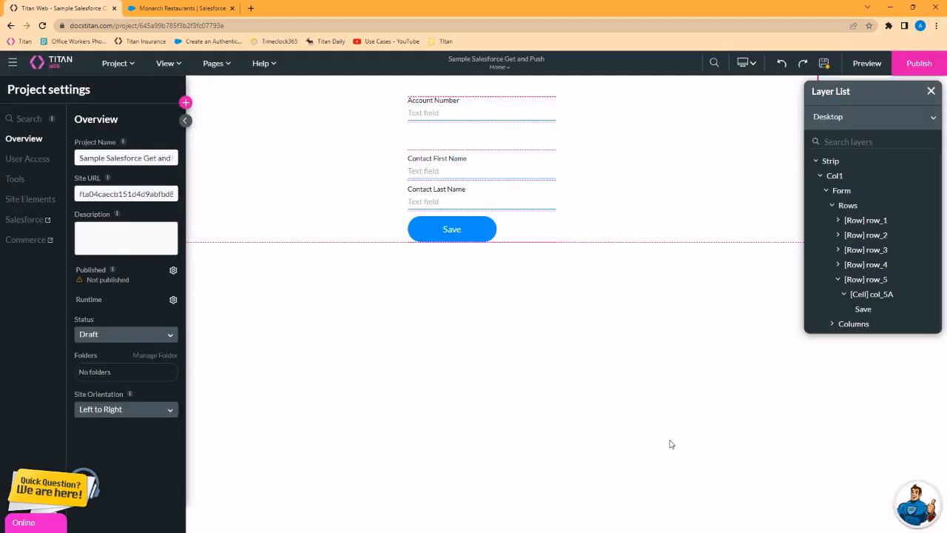
left_click(823, 62)
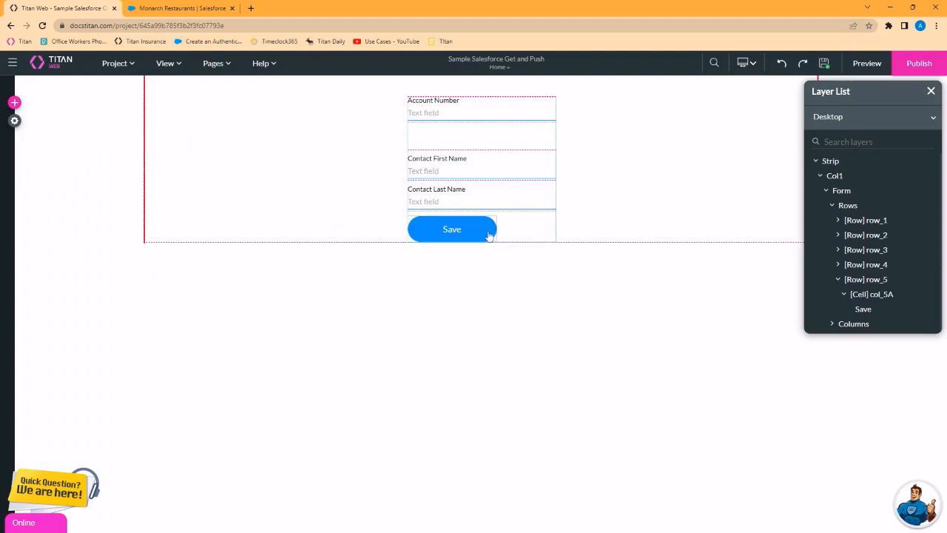
- In the Save button's on-click flow, add a Salesforce Action node after Start that processes the #1 Account find integration
left_click(447, 231)
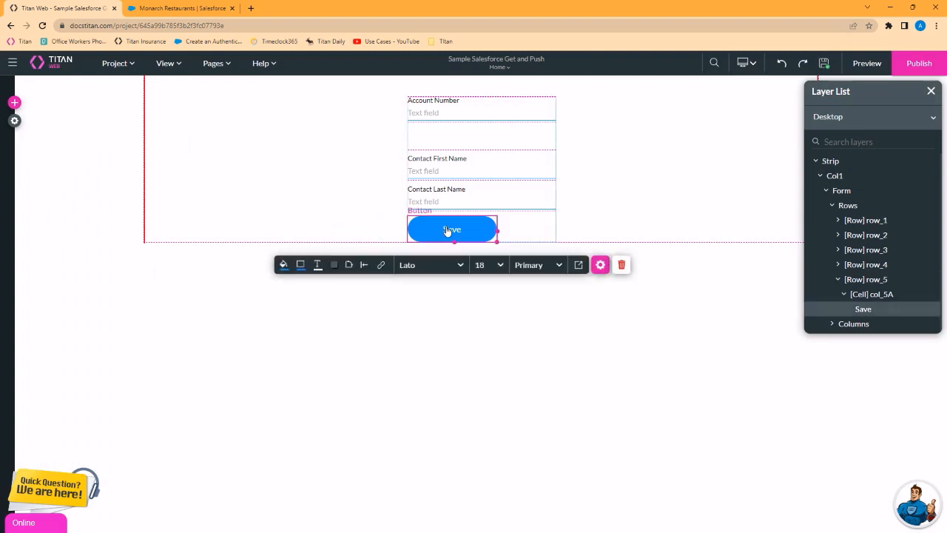
left_click(380, 266)
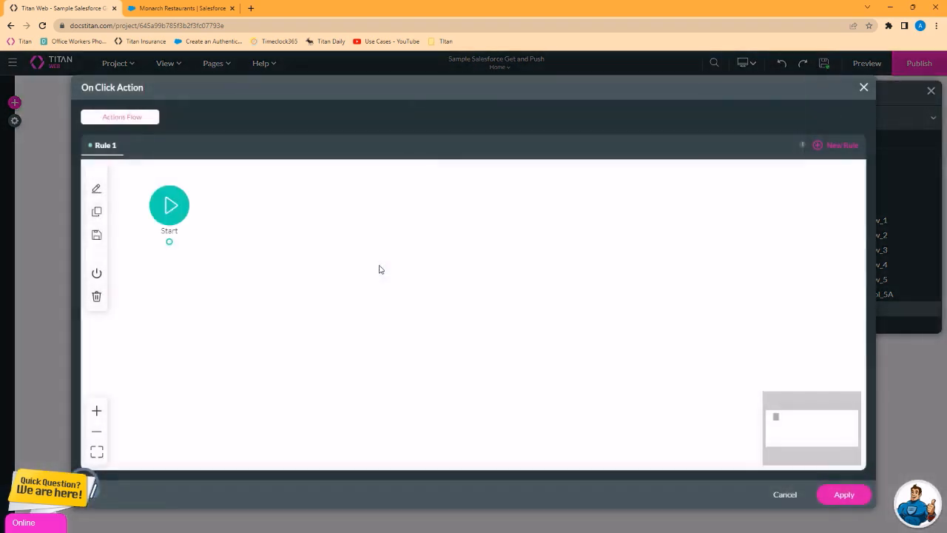
mouse_move(179, 245)
left_click(180, 243)
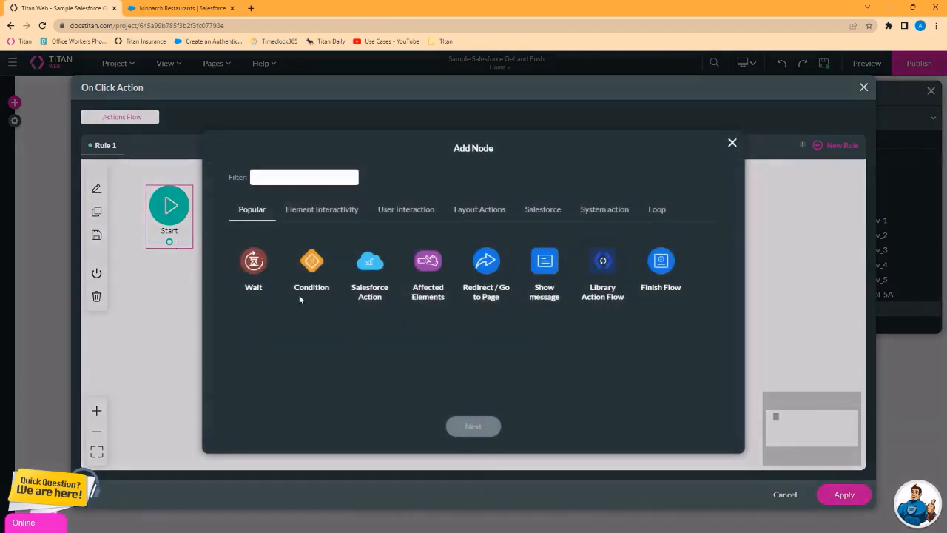
left_click(370, 265)
left_click(477, 429)
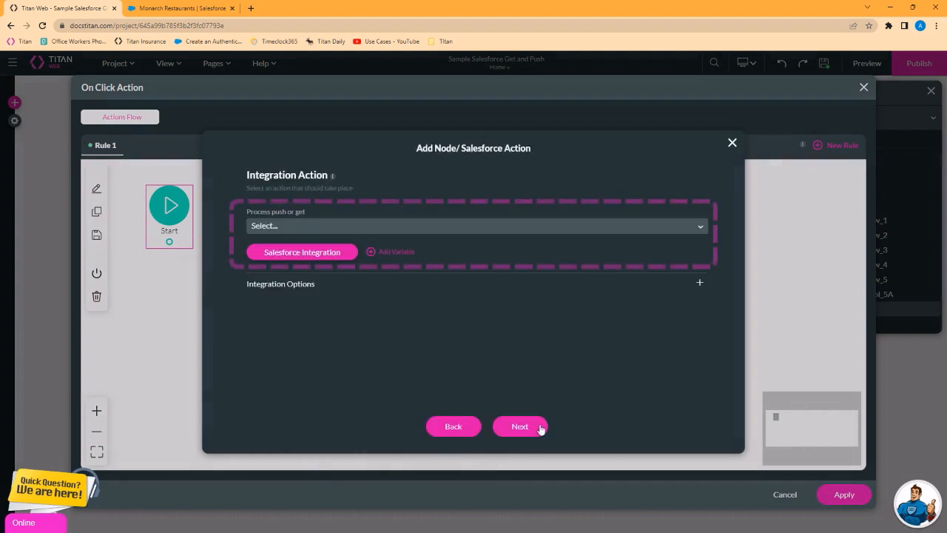
left_click(544, 226)
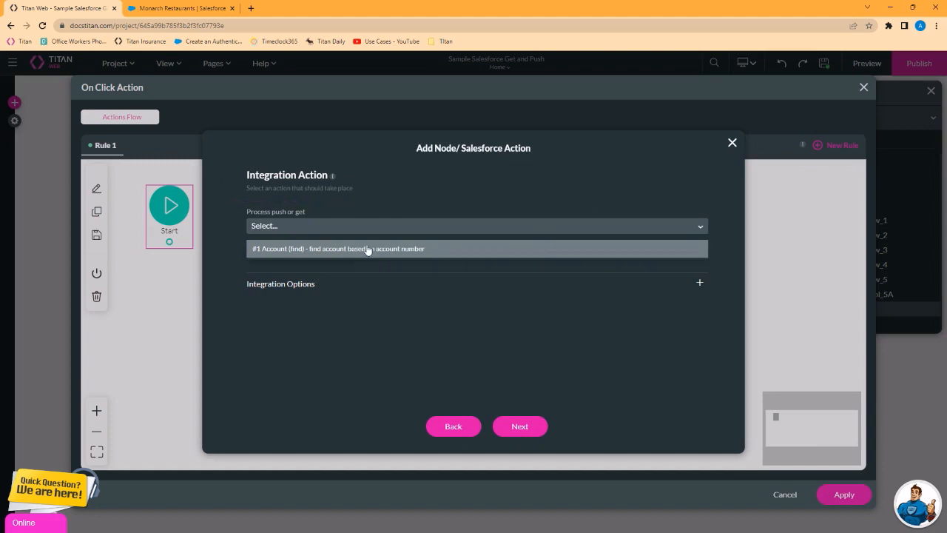
left_click(329, 250)
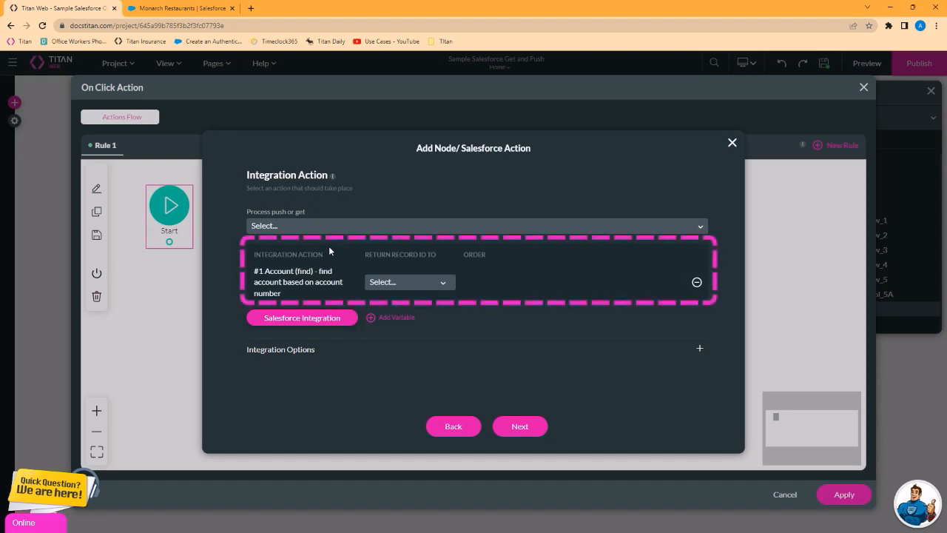
left_click(527, 426)
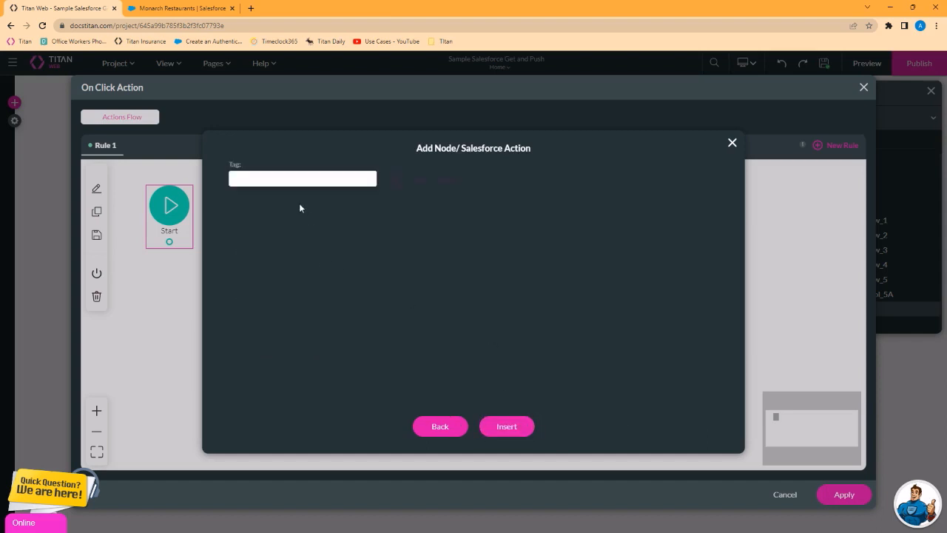
- Tag the Salesforce Action node "find account and create new contact", insert it and apply the on-click flow
left_click(299, 182)
type("find account and create new contact")
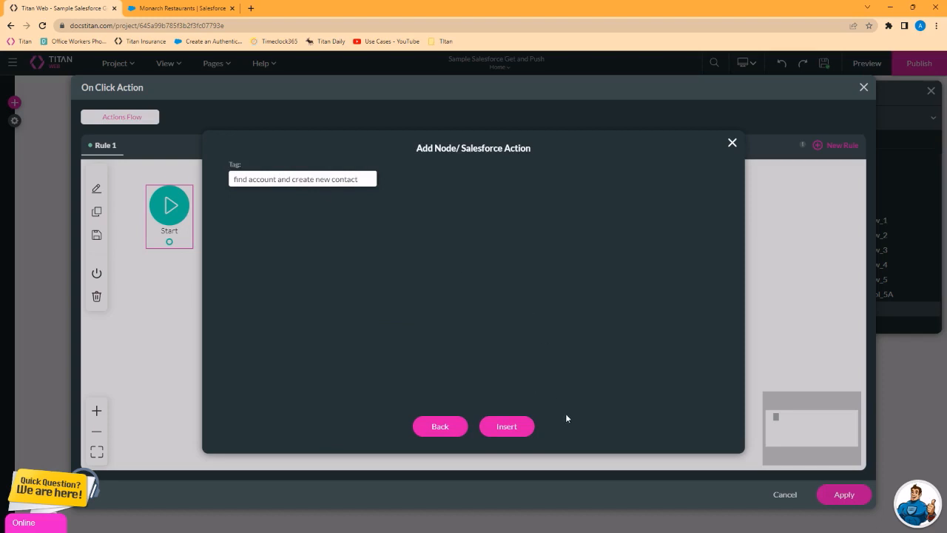
left_click(506, 426)
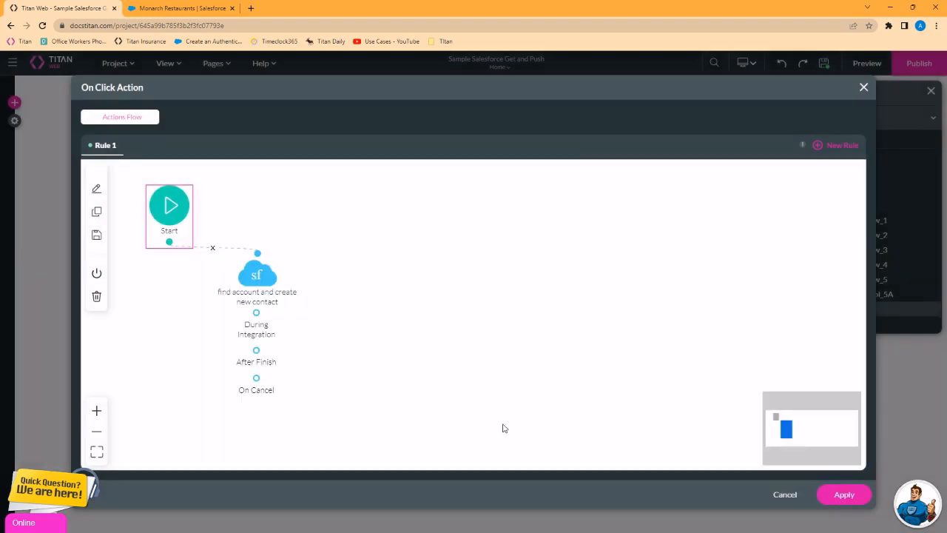
left_click(841, 495)
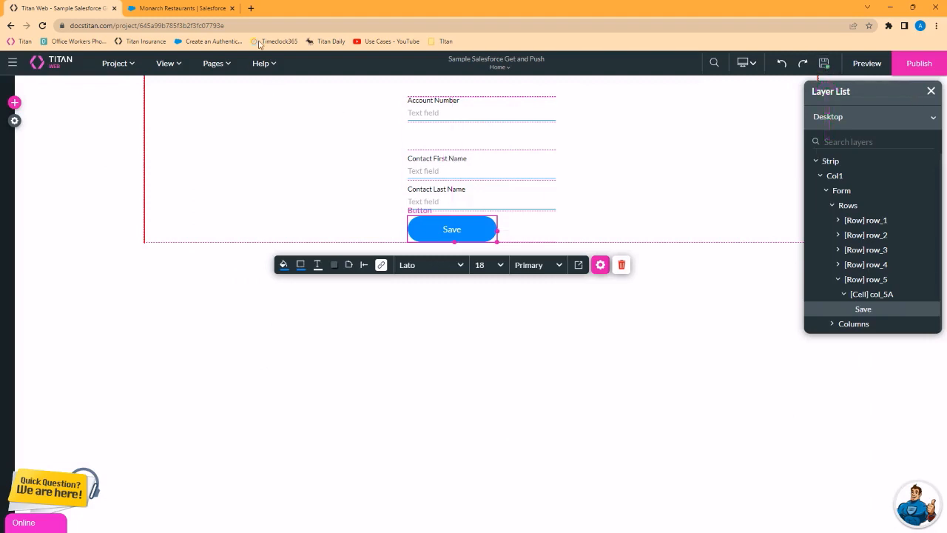
- Switch to Salesforce, examine the Monarch Restaurants account's details and related contacts, and return to the Titan Web project
left_click(173, 10)
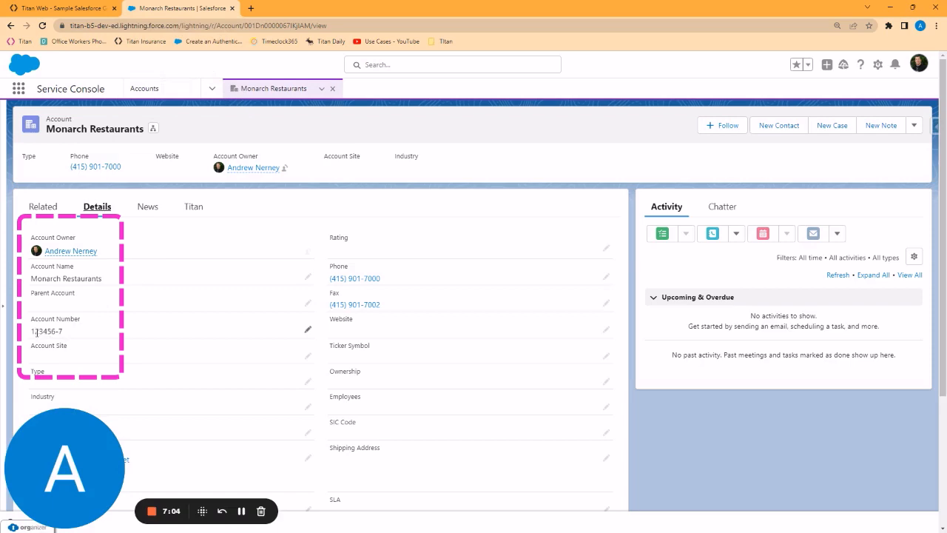
scroll(104, 358, "down", 3)
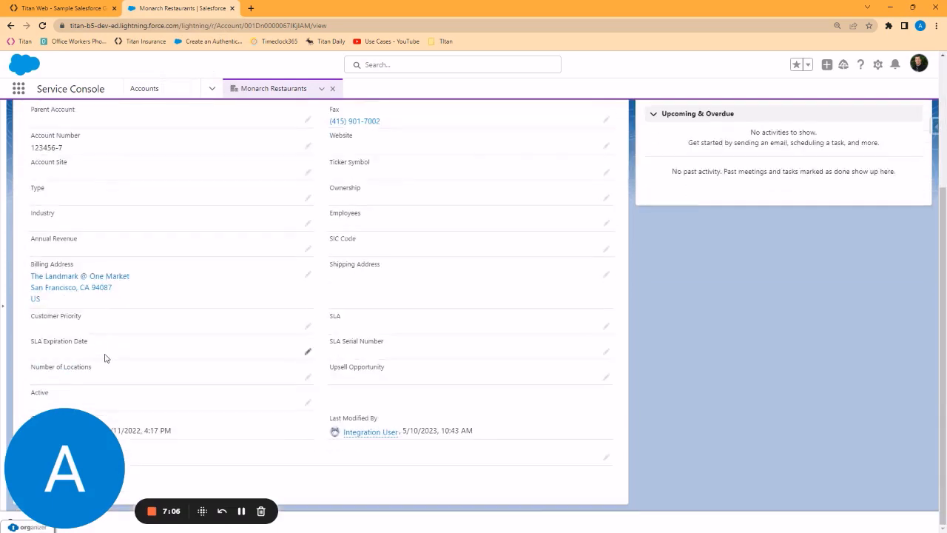
scroll(86, 264, "up", 5)
left_click(44, 206)
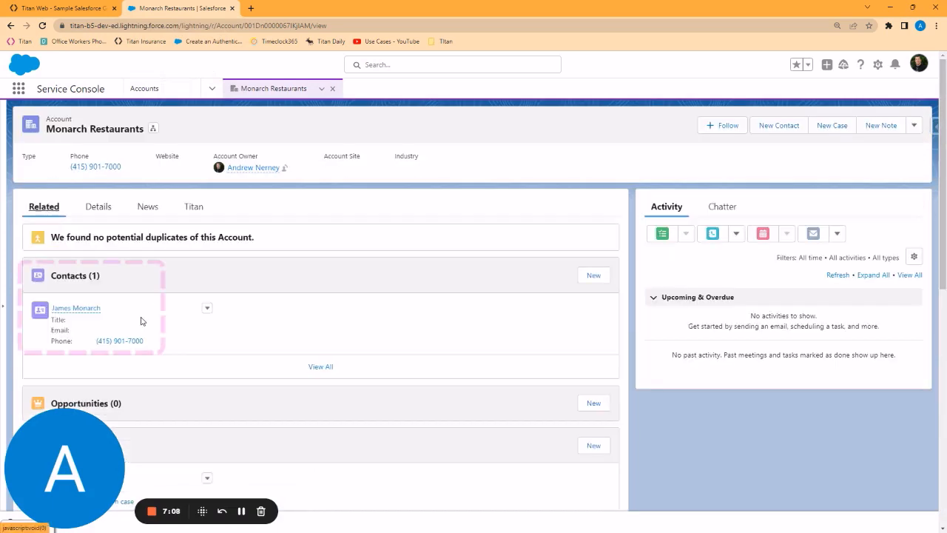
left_click(99, 207)
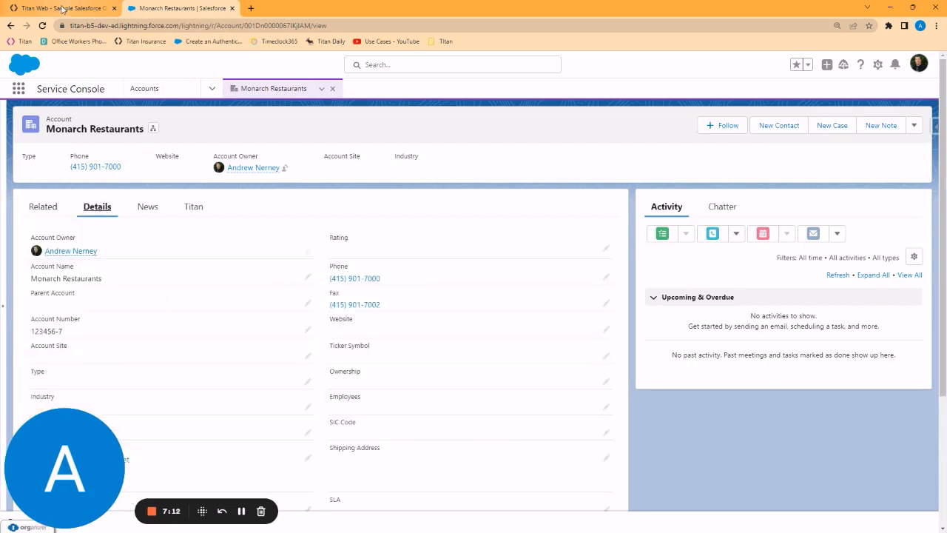
left_click(62, 9)
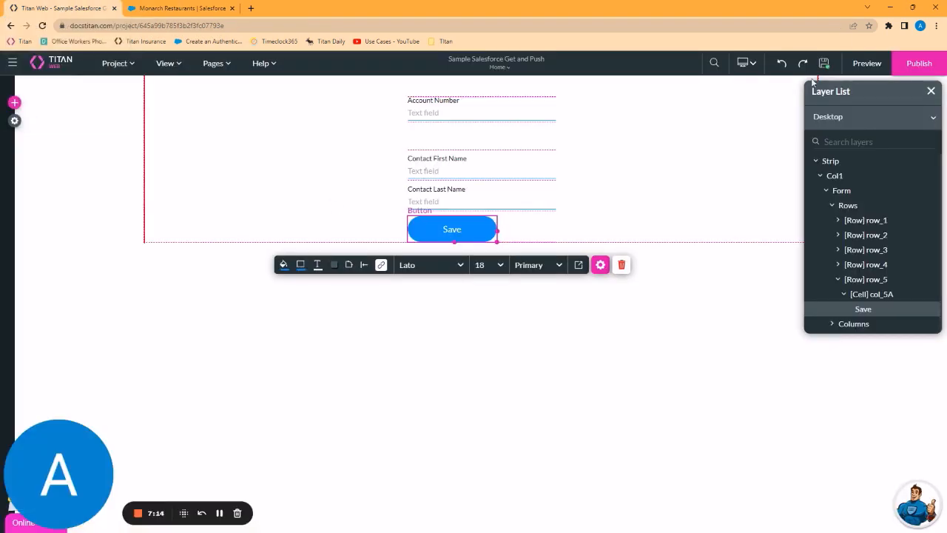
- Preview the project and fill in the Monarch Restaurants account number on the form
left_click(870, 66)
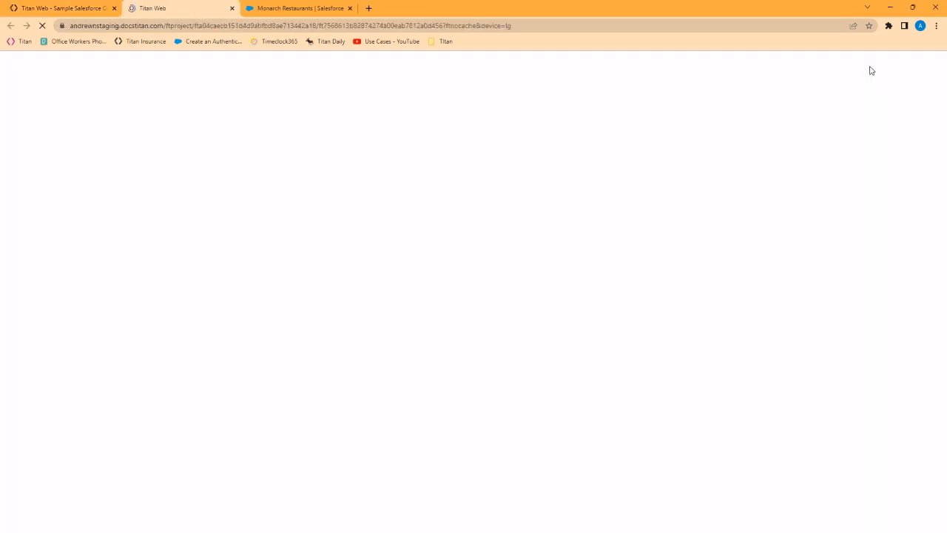
left_click(437, 87)
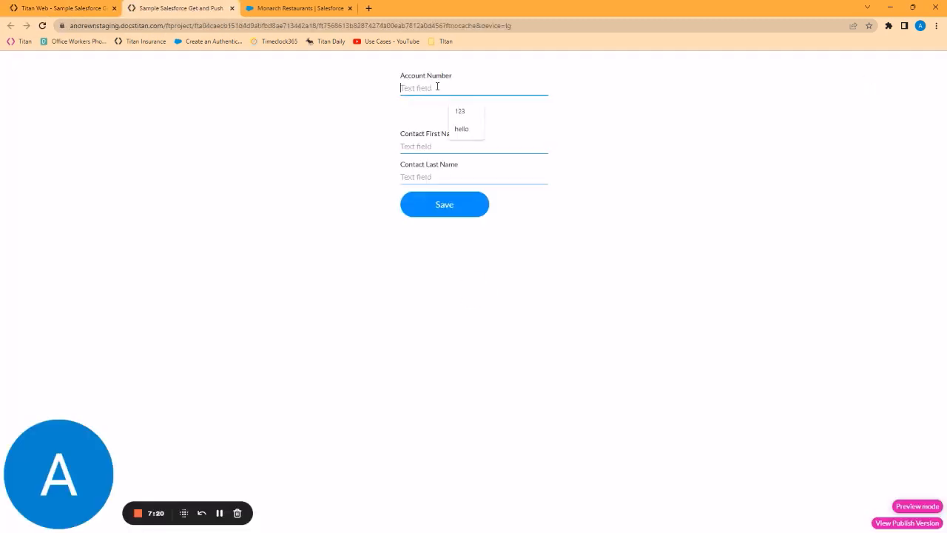
type("123")
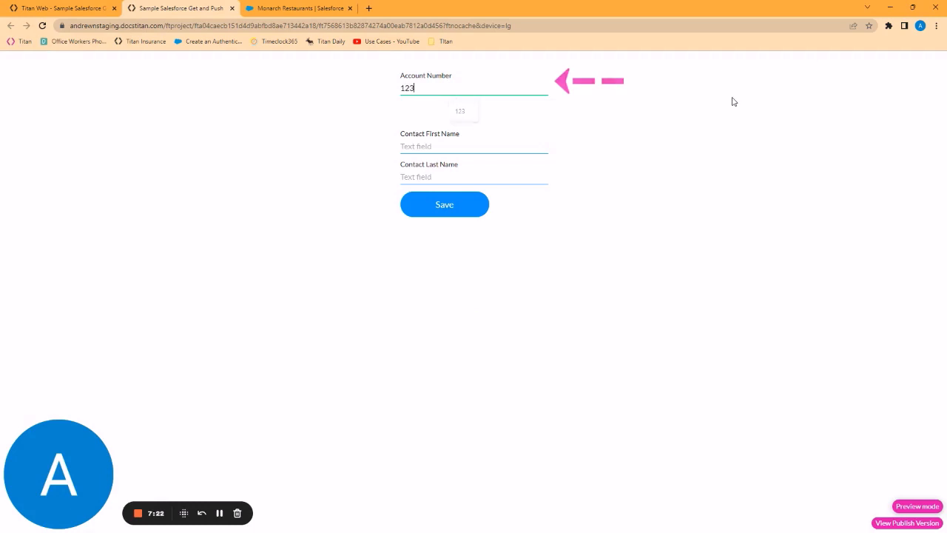
type("456-7")
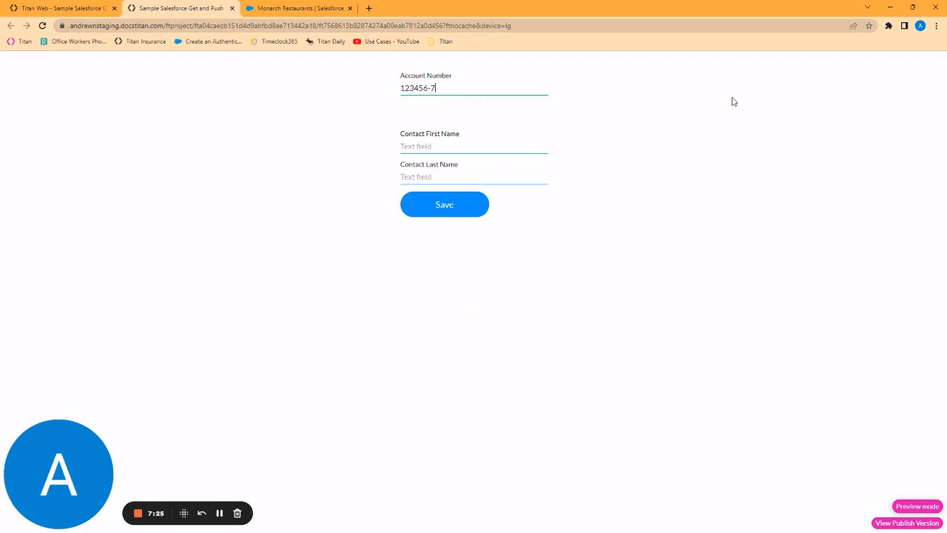
- Fill in the contact's first and last name on the previewed form and submit it with Save
left_click(429, 144)
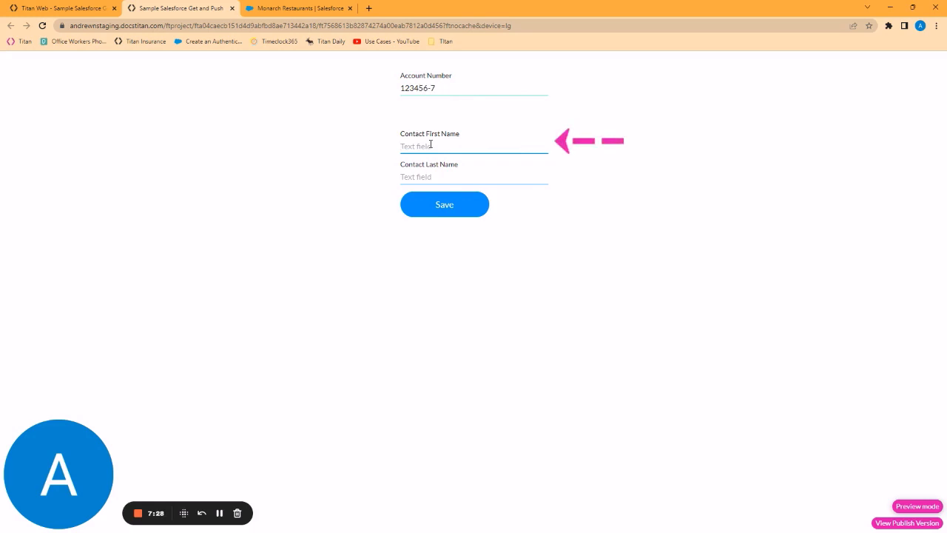
type("Jane")
key("Tab")
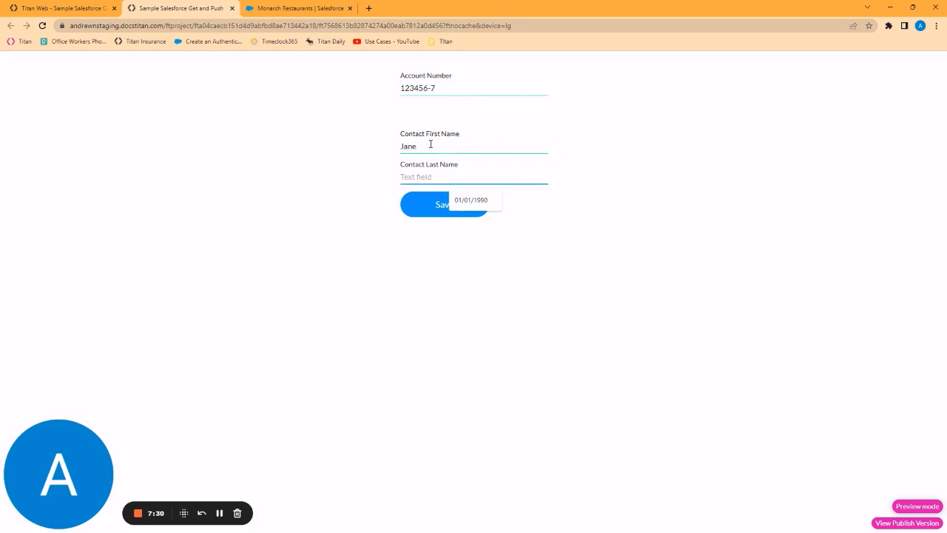
type("Doe")
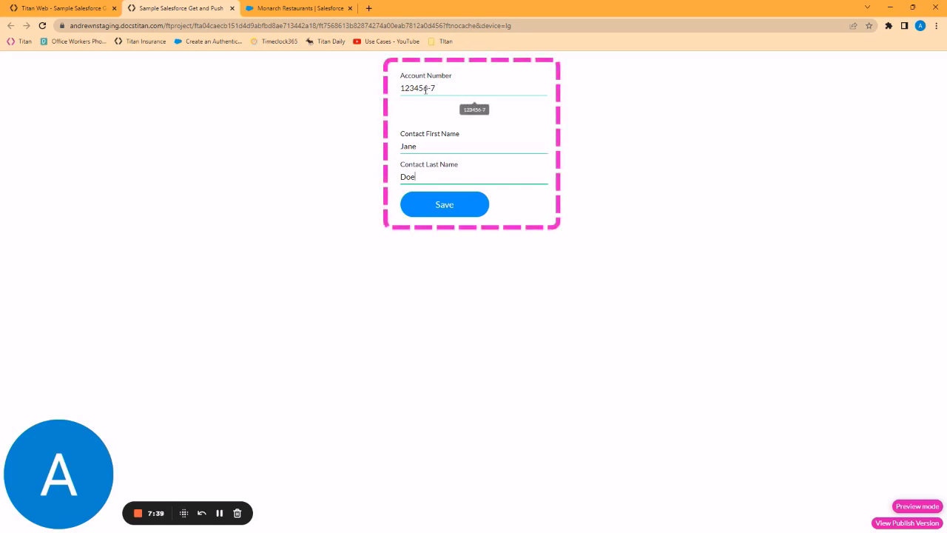
left_click(425, 89)
left_click(421, 149)
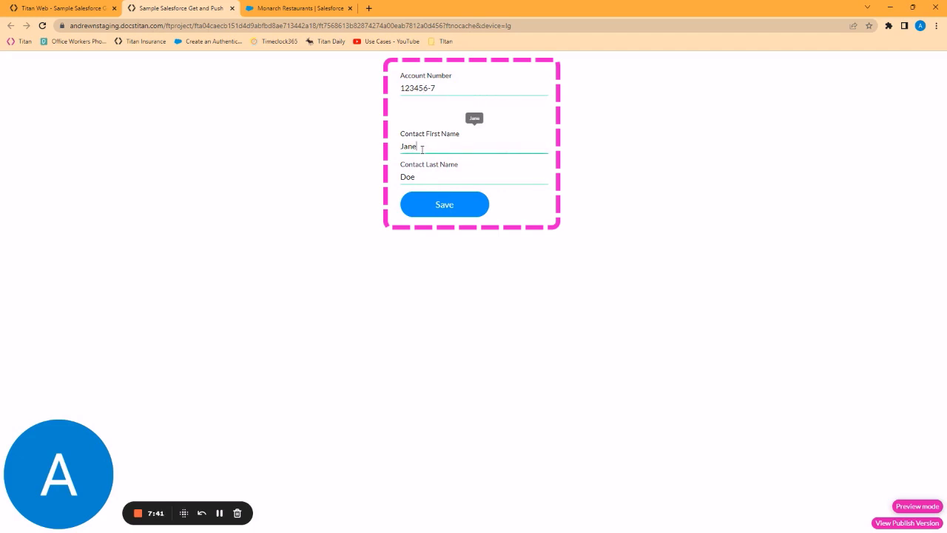
left_click(443, 204)
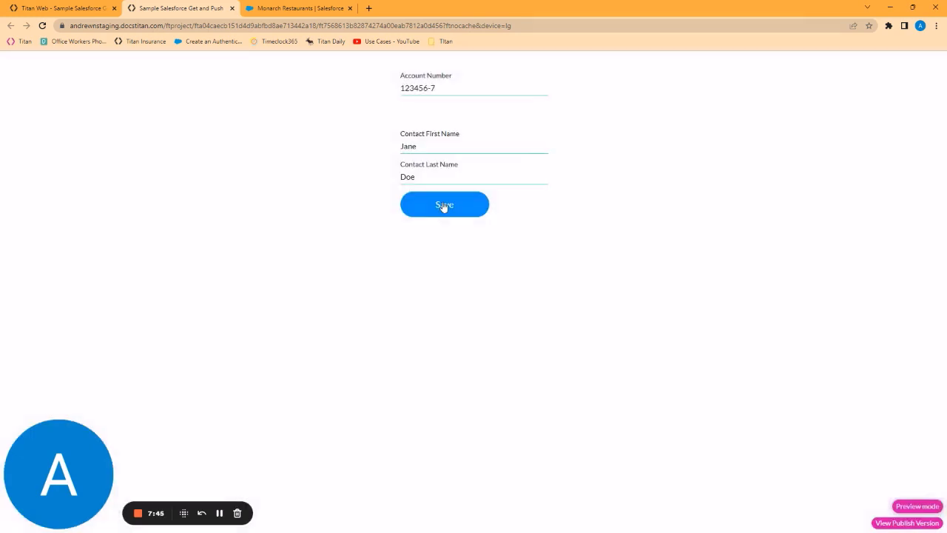
- Switch to Salesforce, reload the Monarch Restaurants account and check its related contacts for the submitted contact
left_click(294, 7)
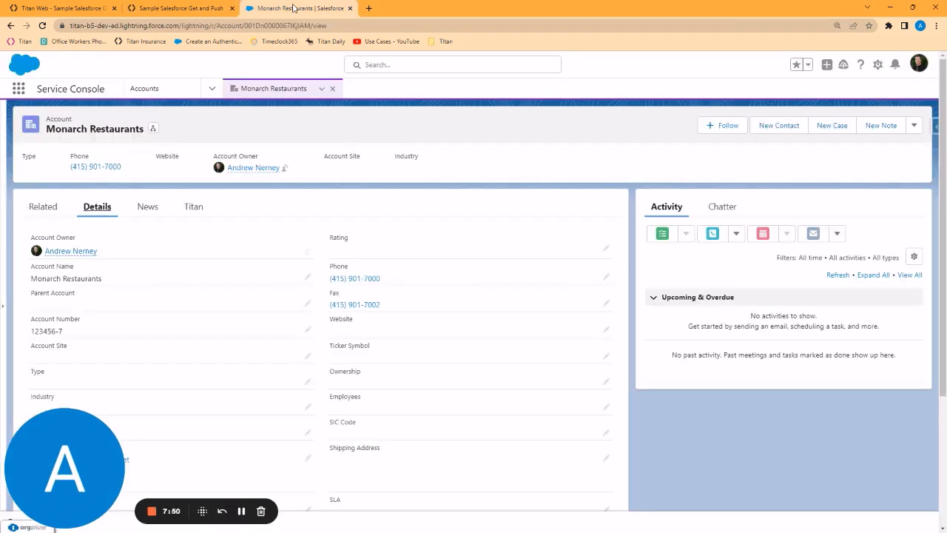
left_click(43, 25)
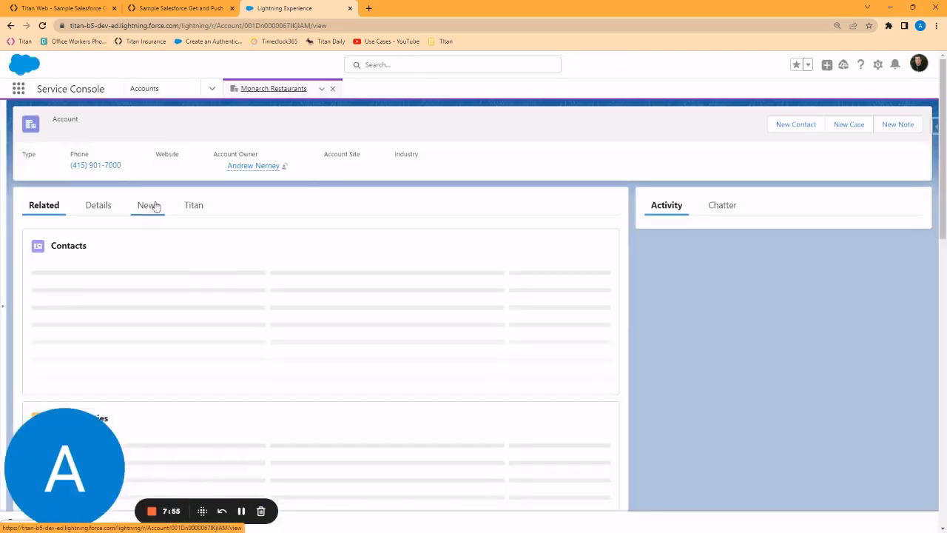
mouse_move(73, 310)
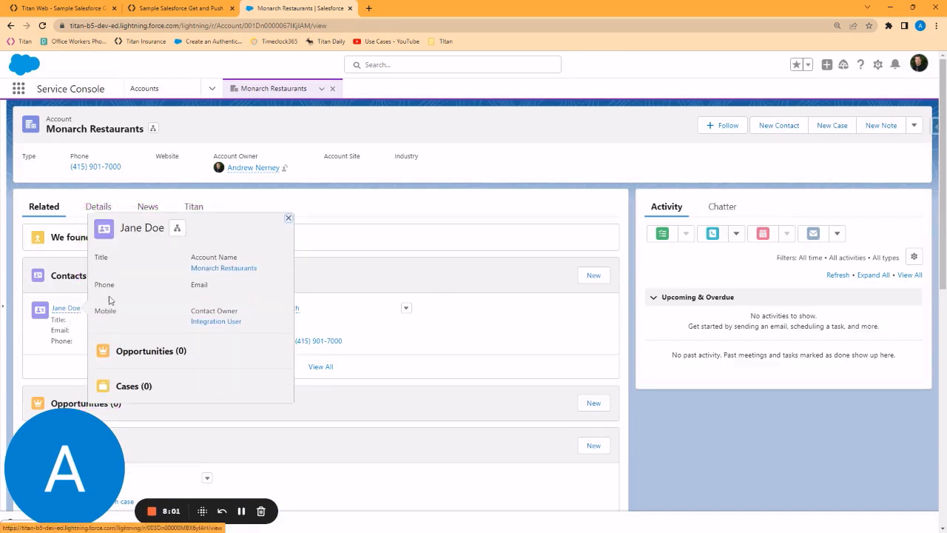
- Return to the Titan Web project and examine the latest account find and contact create entries in the Salesforce integration logs
left_click(60, 8)
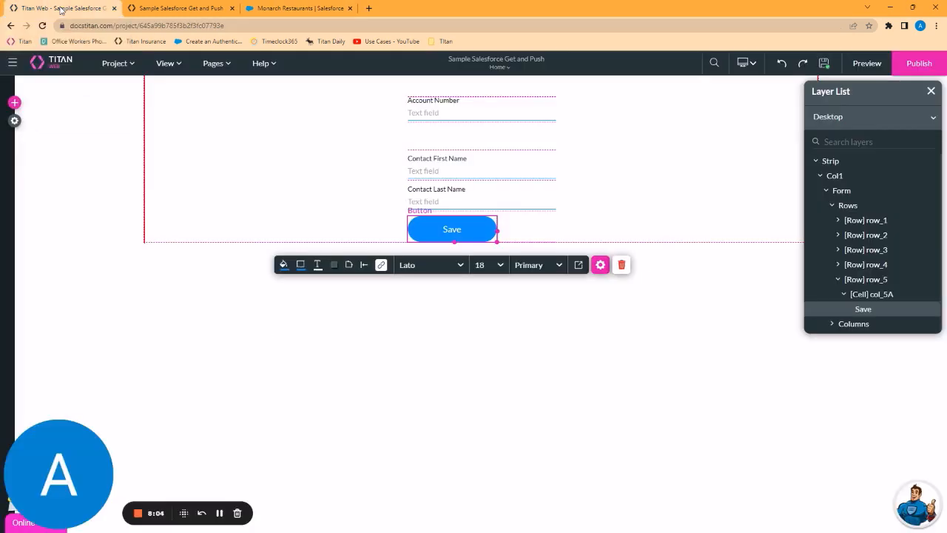
left_click(14, 120)
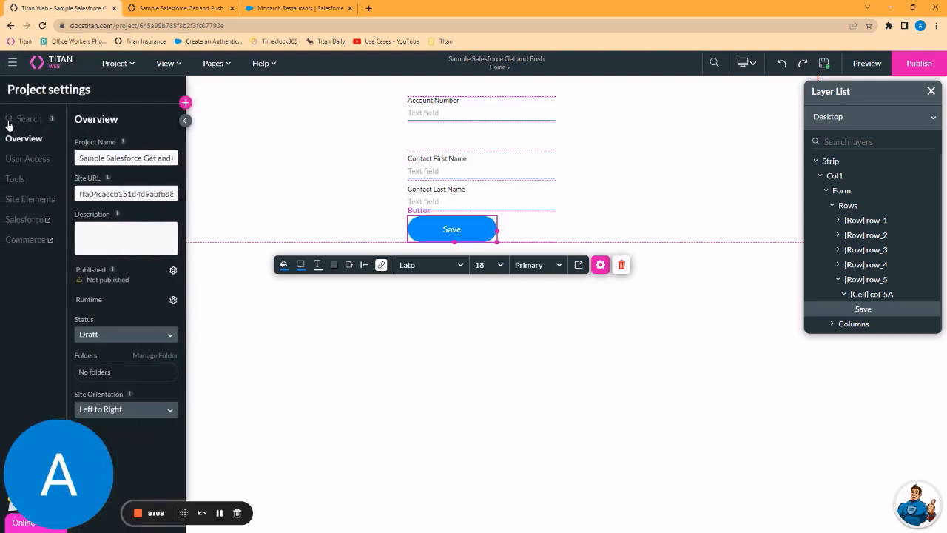
left_click(24, 219)
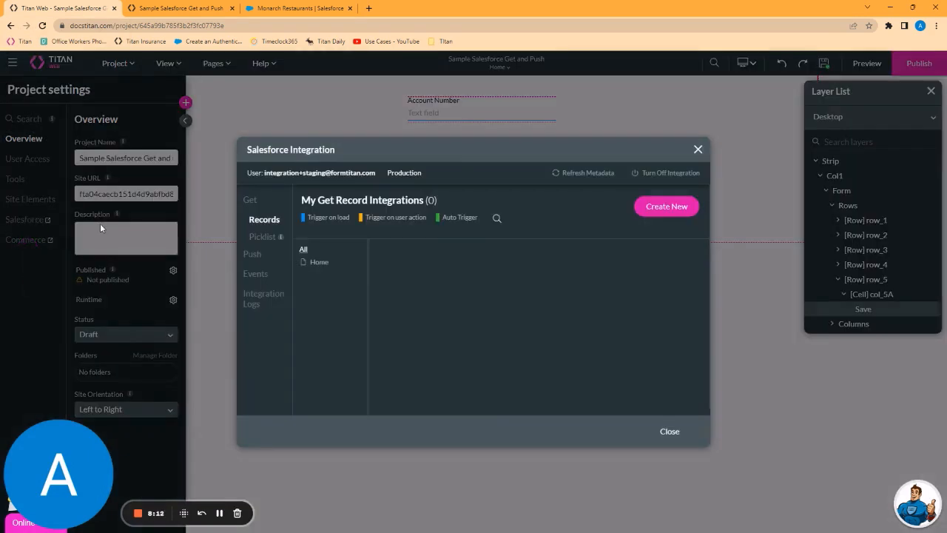
left_click(253, 304)
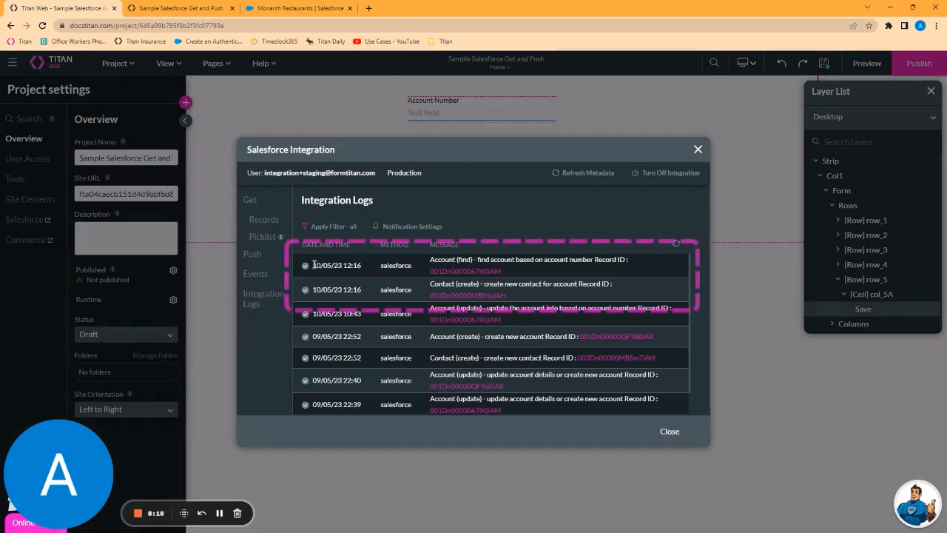
left_click_drag(313, 264, 525, 297)
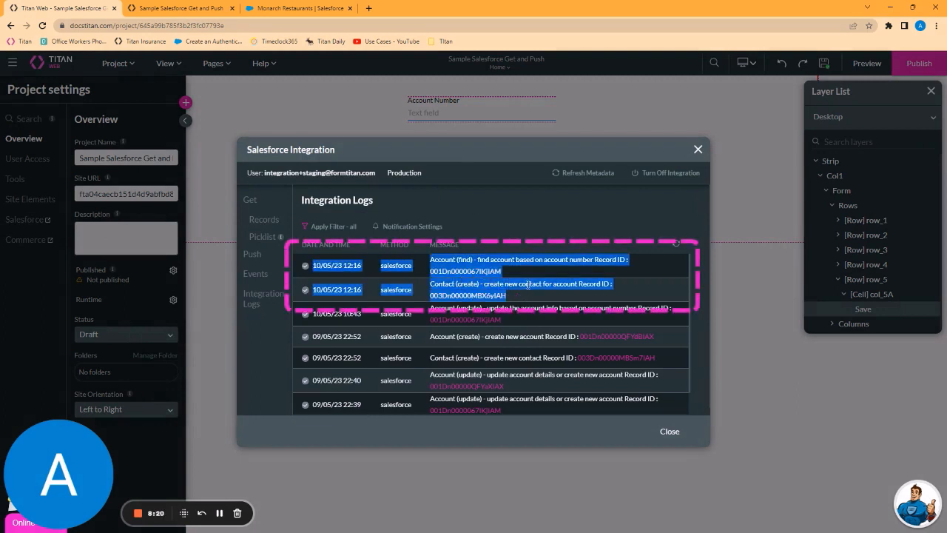
left_click(495, 271)
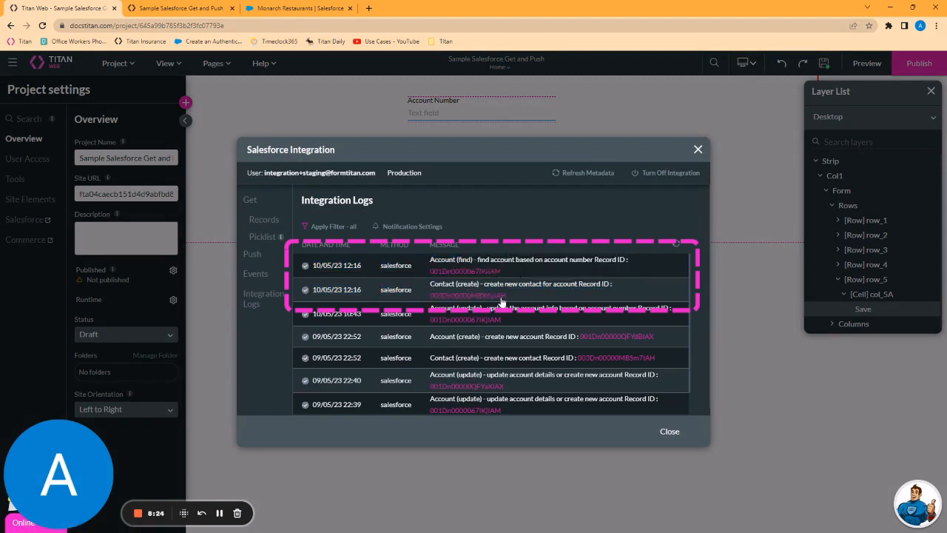
left_click_drag(510, 294, 310, 266)
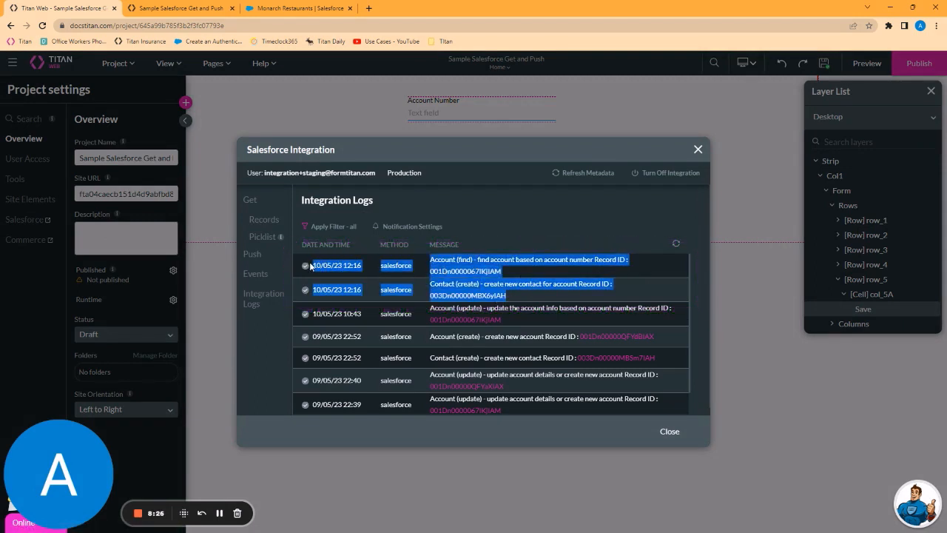